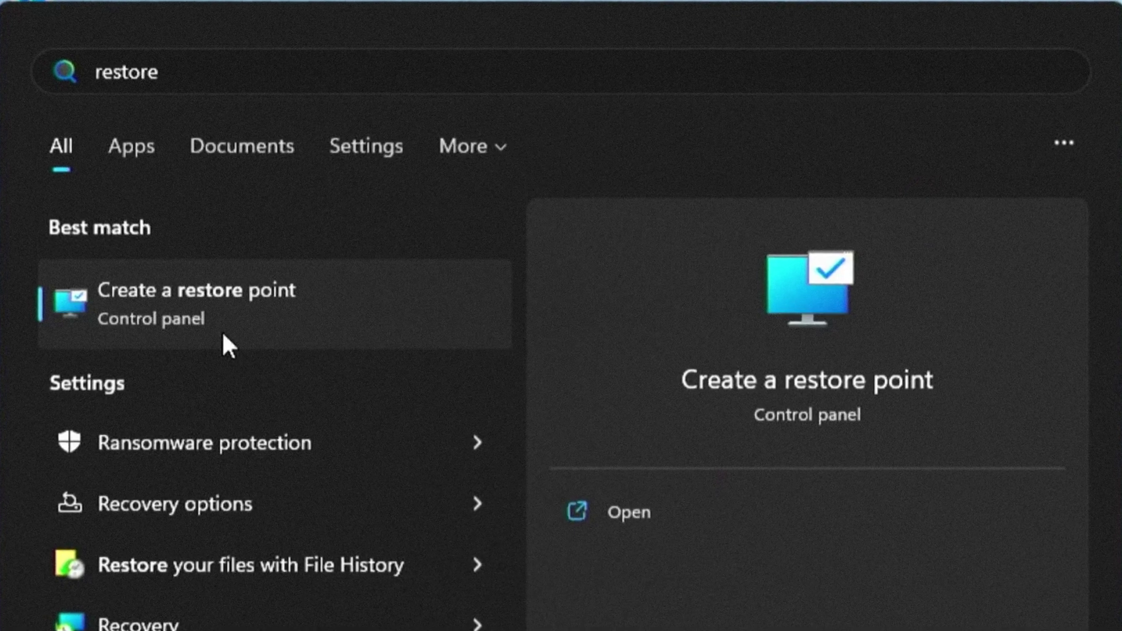
Step: Configure system protection for Local Disk (C:) and confirm the settings with OK
click(217, 344)
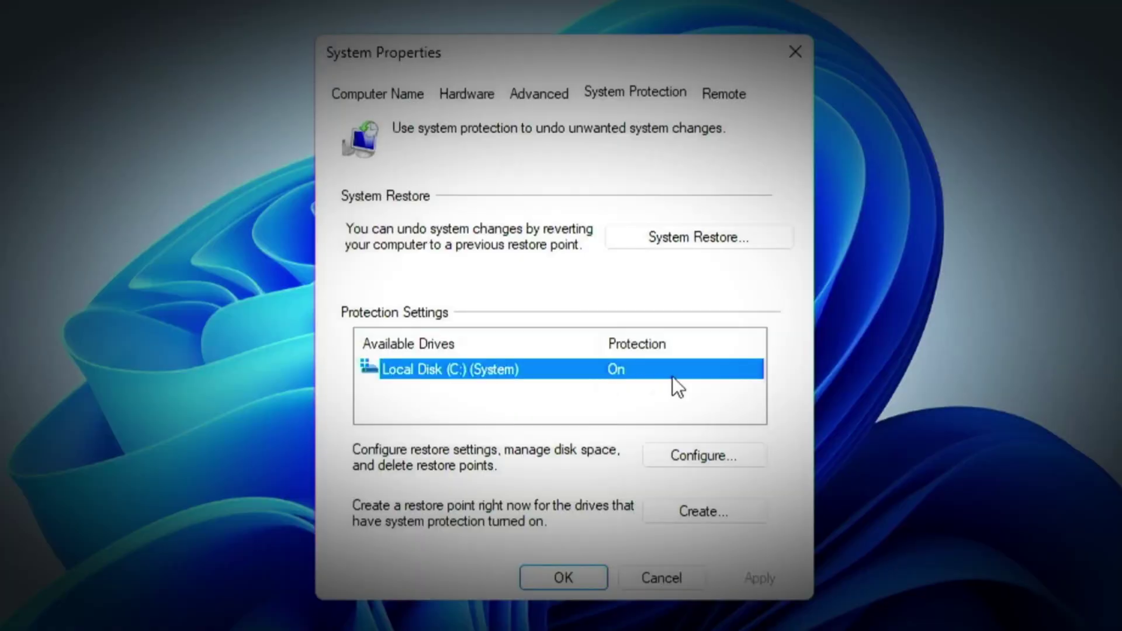
click(690, 461)
click(597, 583)
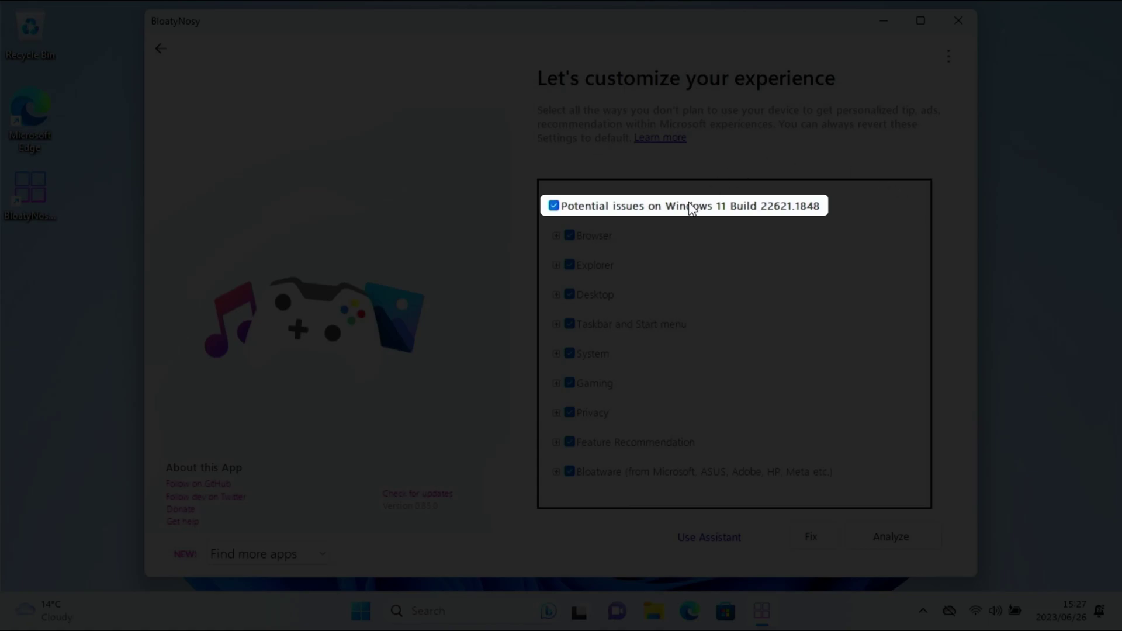
Step: Expand the Browser category and analyze the system for potential issues
click(556, 236)
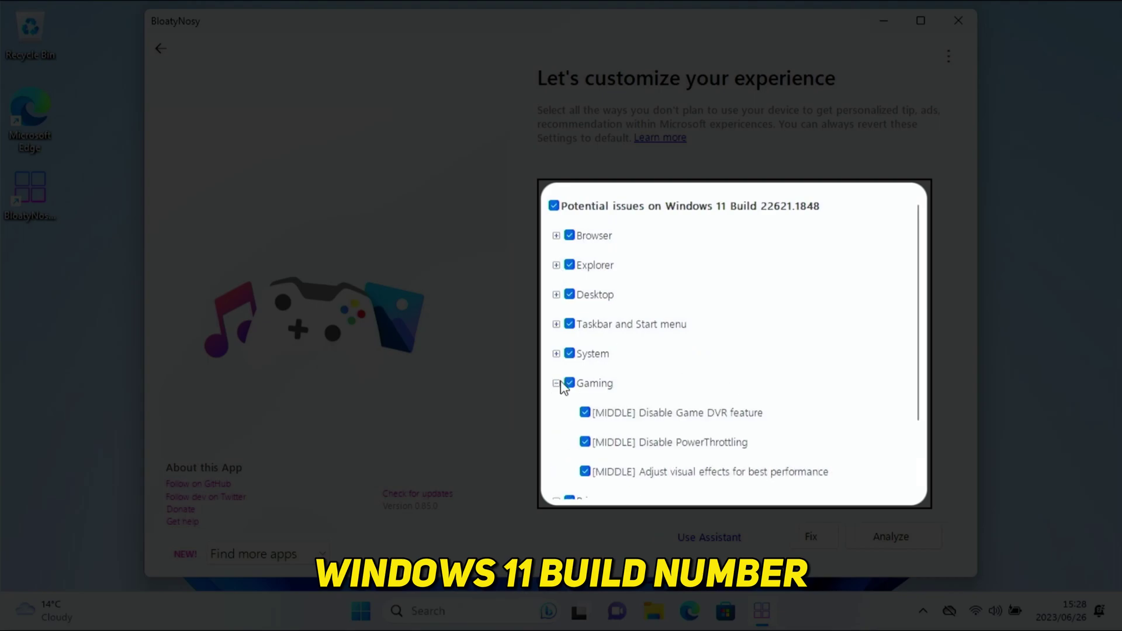
scroll(564, 386, down, 2)
mouse_move(724, 338)
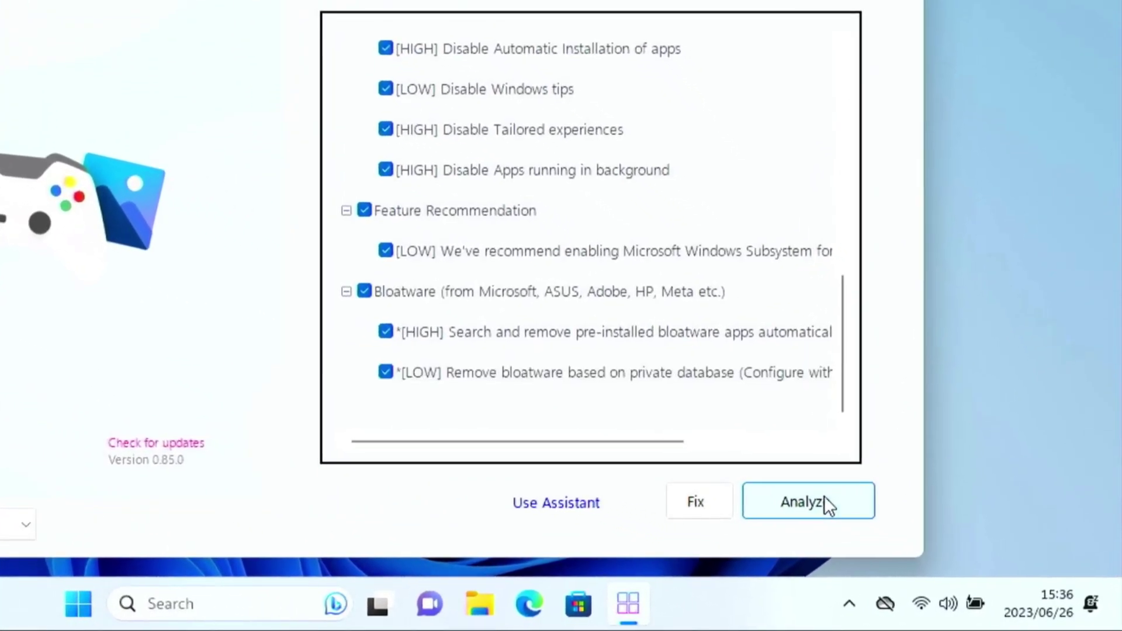
click(844, 510)
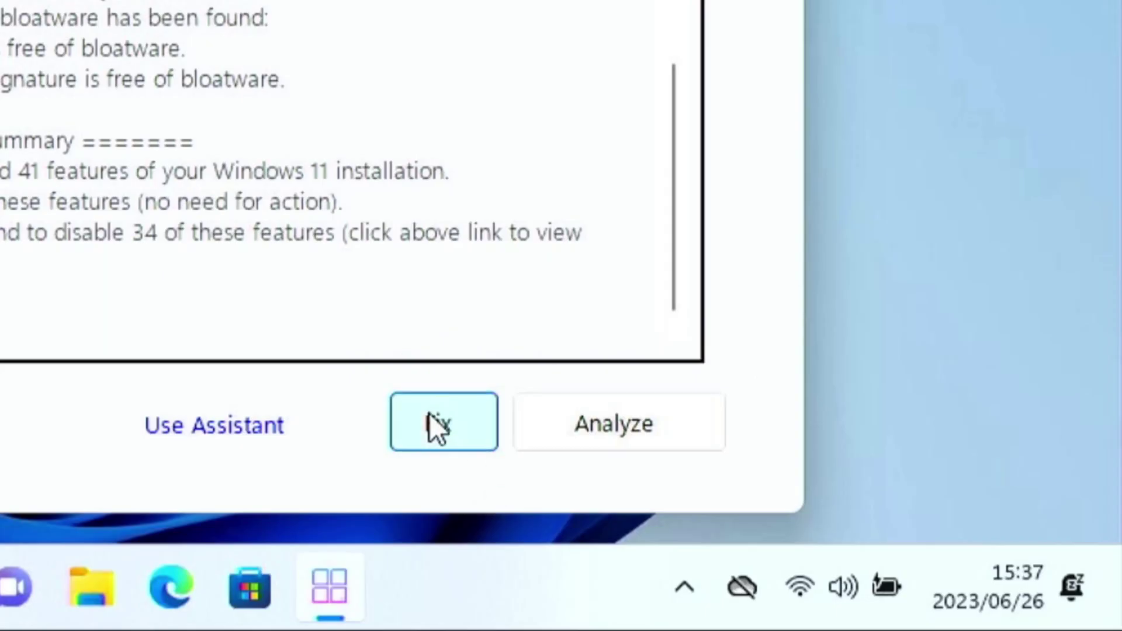
Step: Apply the selected fixes and confirm with Yes
click(437, 428)
click(520, 401)
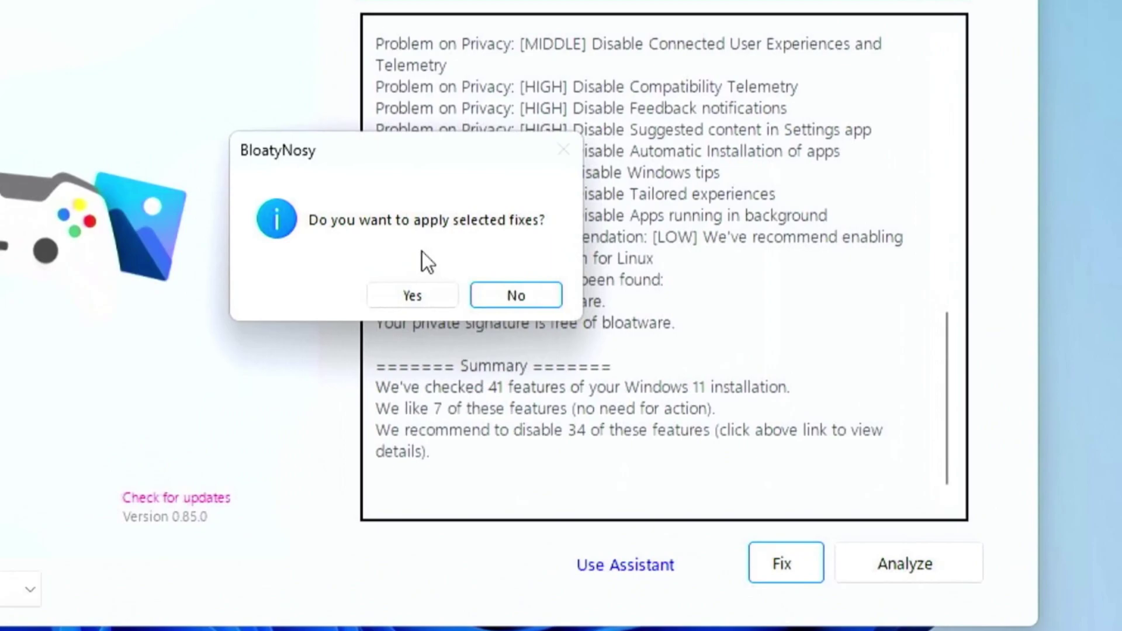
click(477, 341)
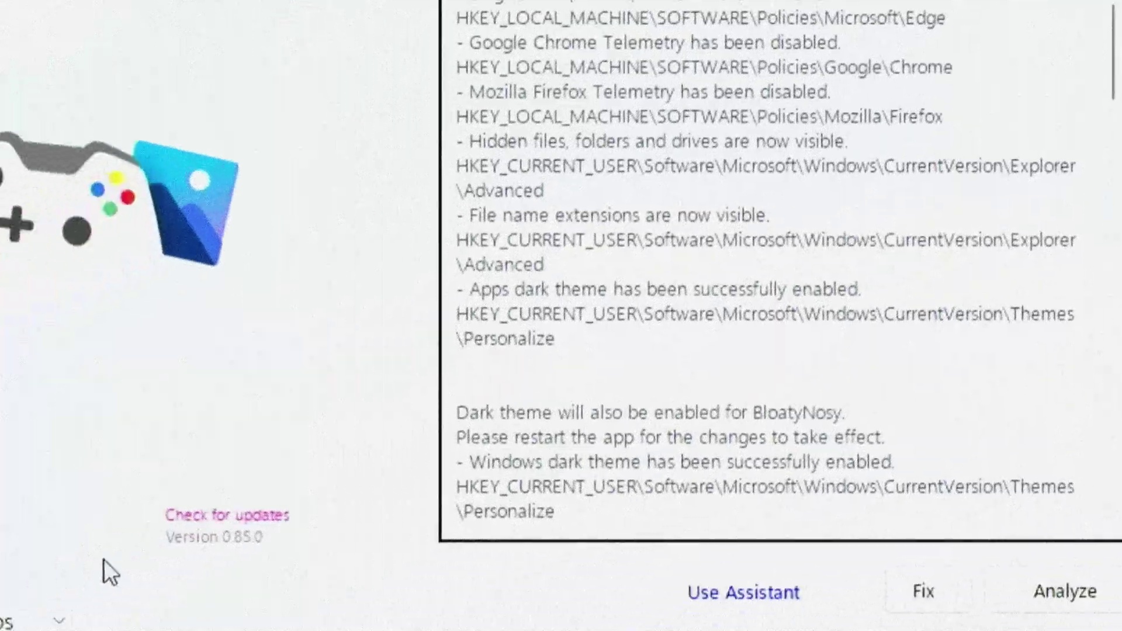
click(327, 493)
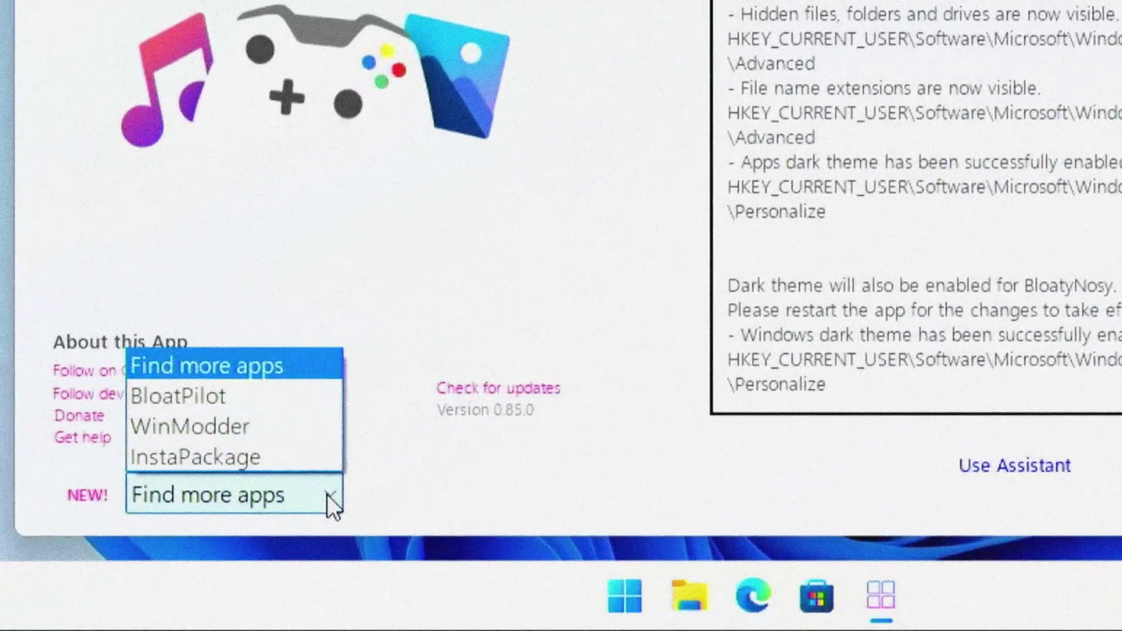
Step: In BloatPilot, add community-rated bloatware and the 10 most hated Windows 11 apps to the recycle bin
click(269, 399)
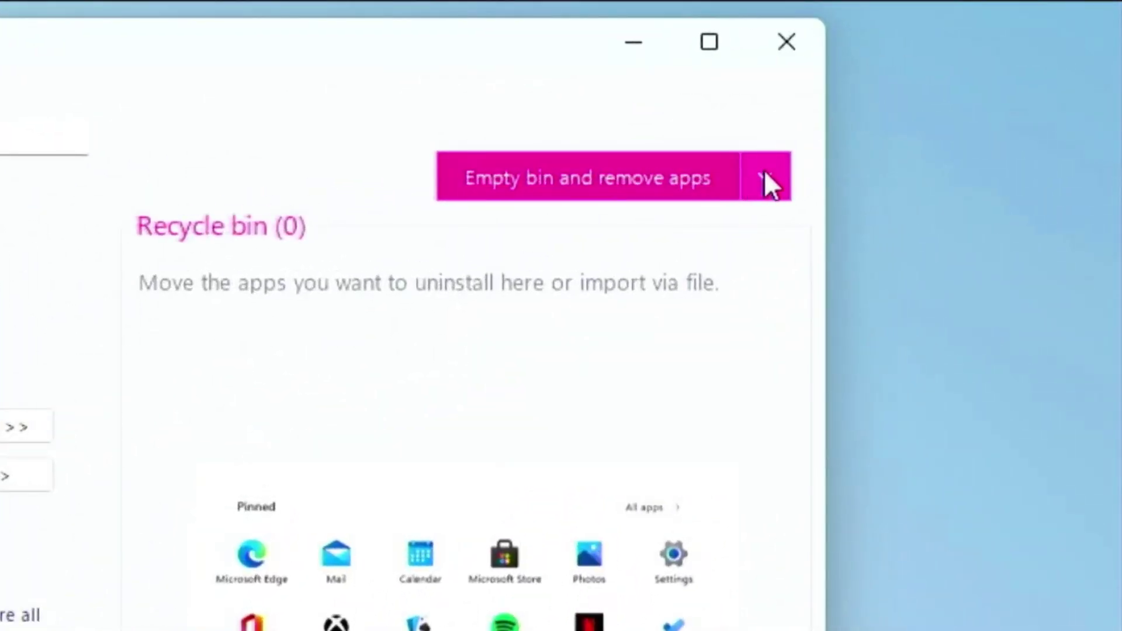
click(763, 170)
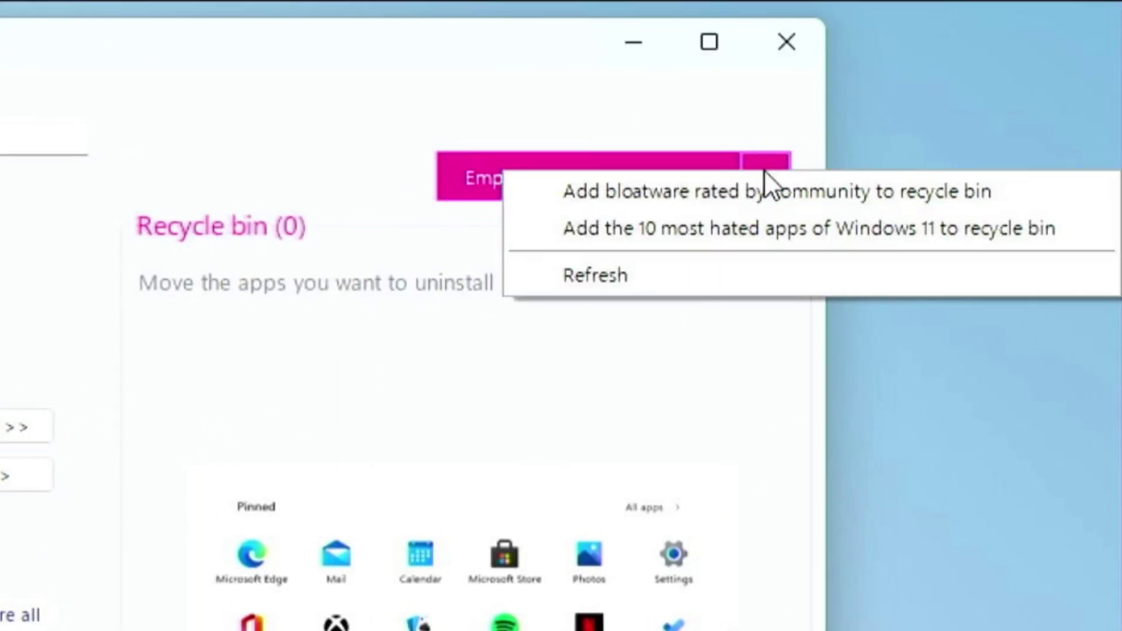
click(683, 193)
click(694, 234)
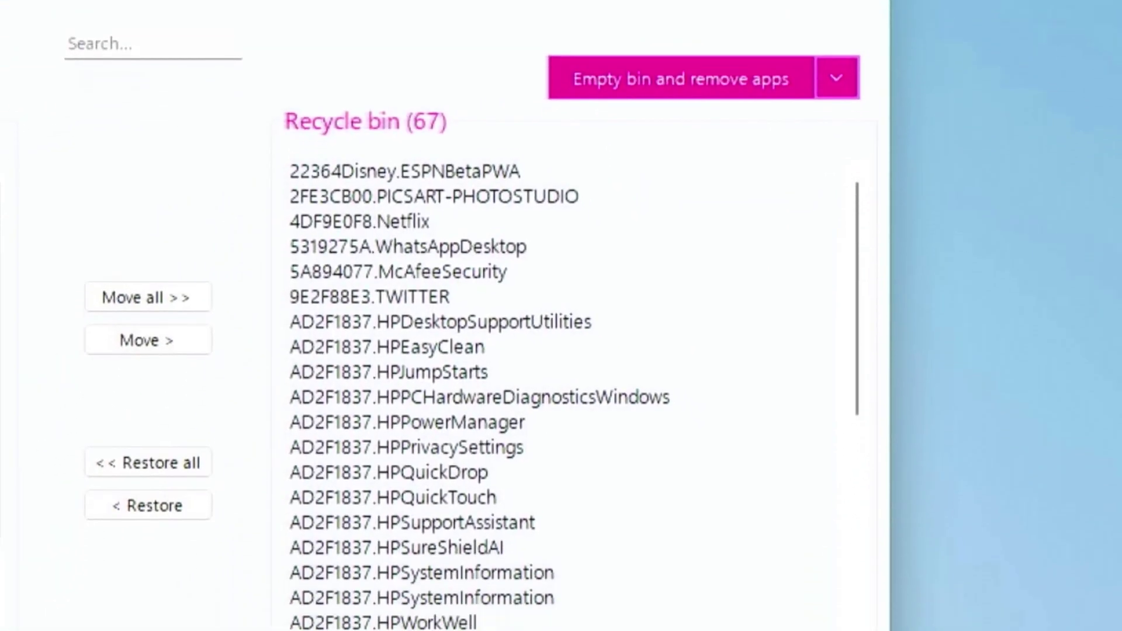
Step: Move a chosen installed app and the Xbox apps into the recycle bin
click(91, 249)
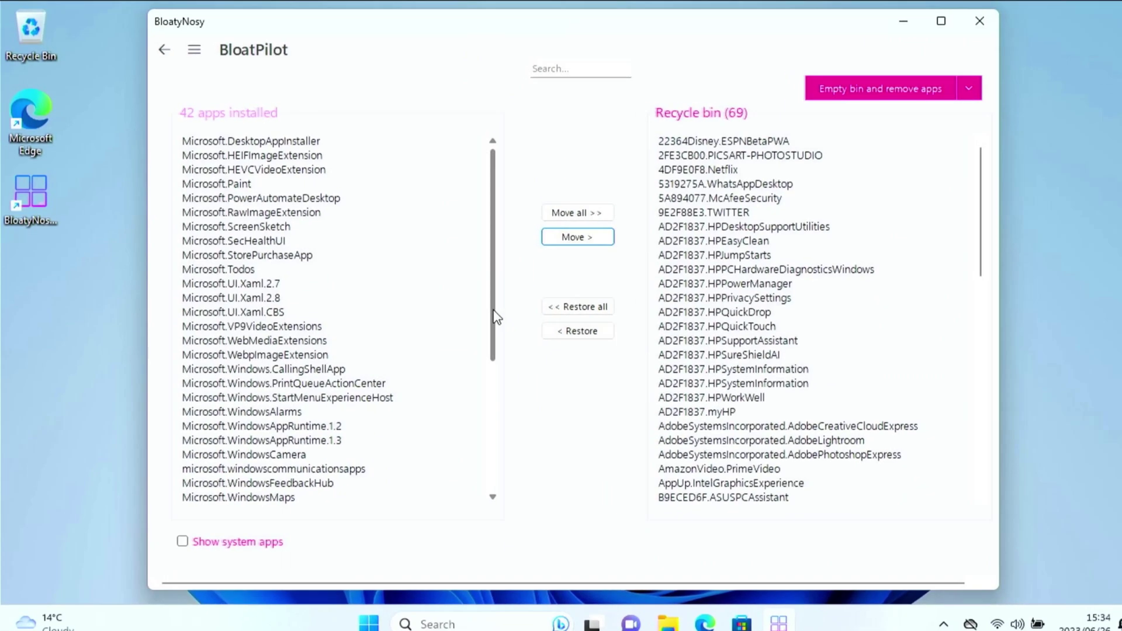
drag(495, 317, 486, 354)
drag(549, 400, 548, 438)
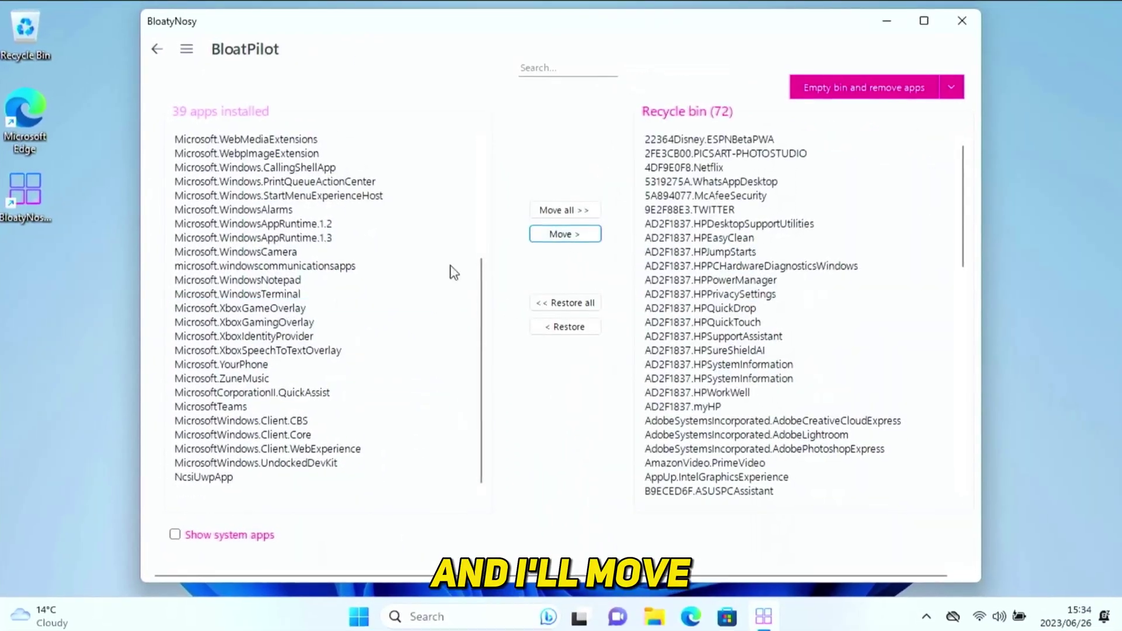
double_click(274, 308)
double_click(272, 309)
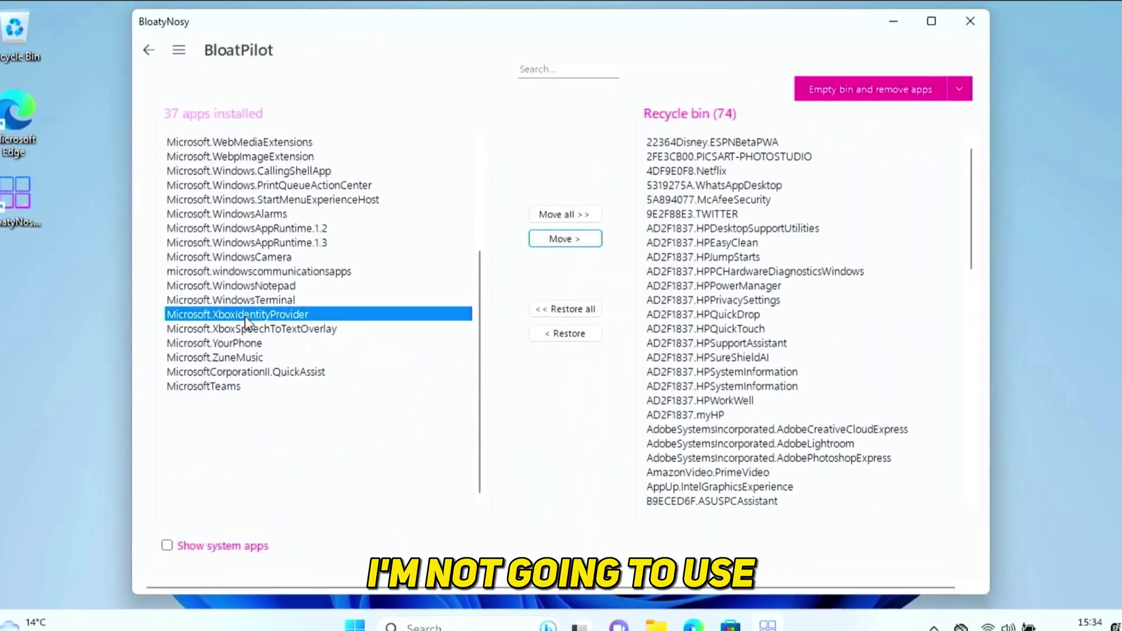
double_click(318, 309)
double_click(324, 307)
Step: Add YourPhone, ZuneMusic, QuickAssist and MicrosoftTeams, then uninstall all 80 binned apps
double_click(316, 327)
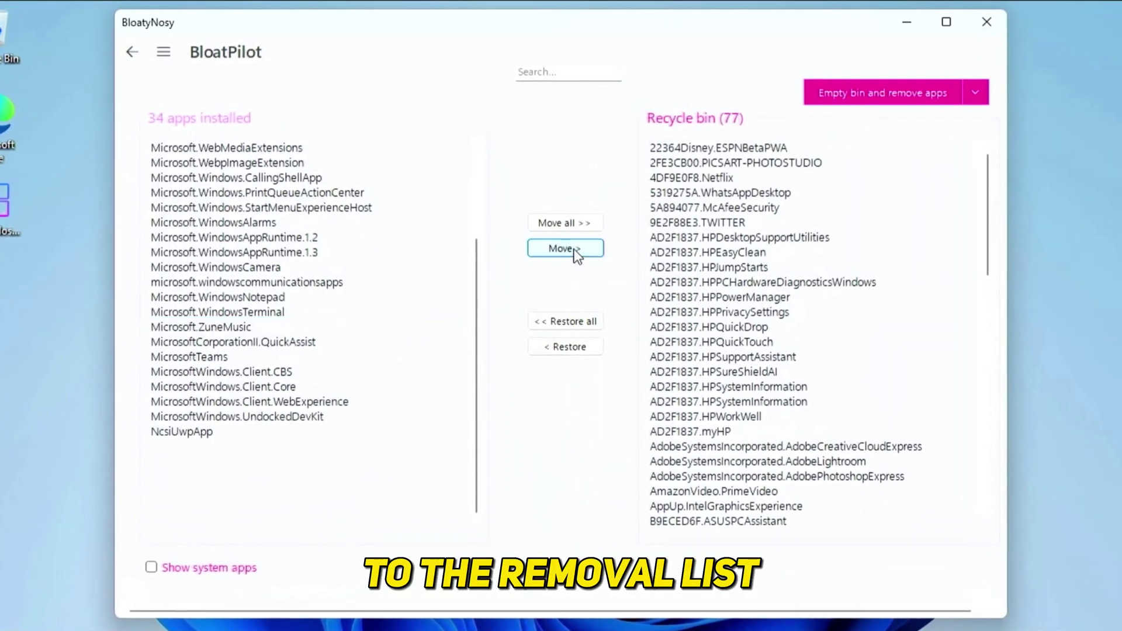
double_click(461, 320)
double_click(462, 333)
double_click(444, 348)
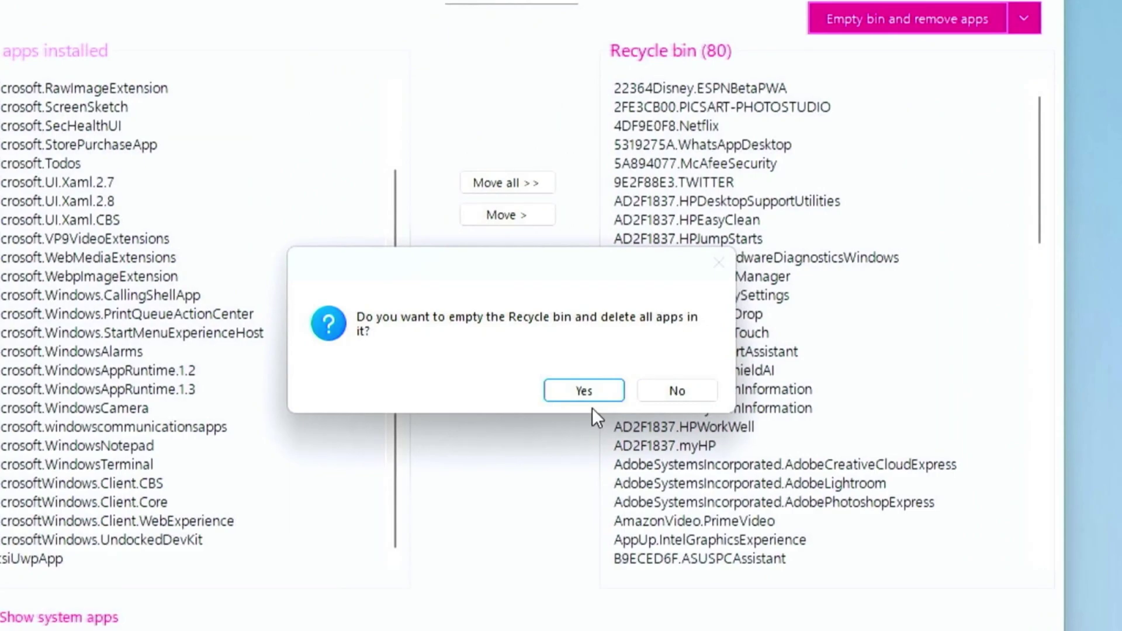
click(443, 488)
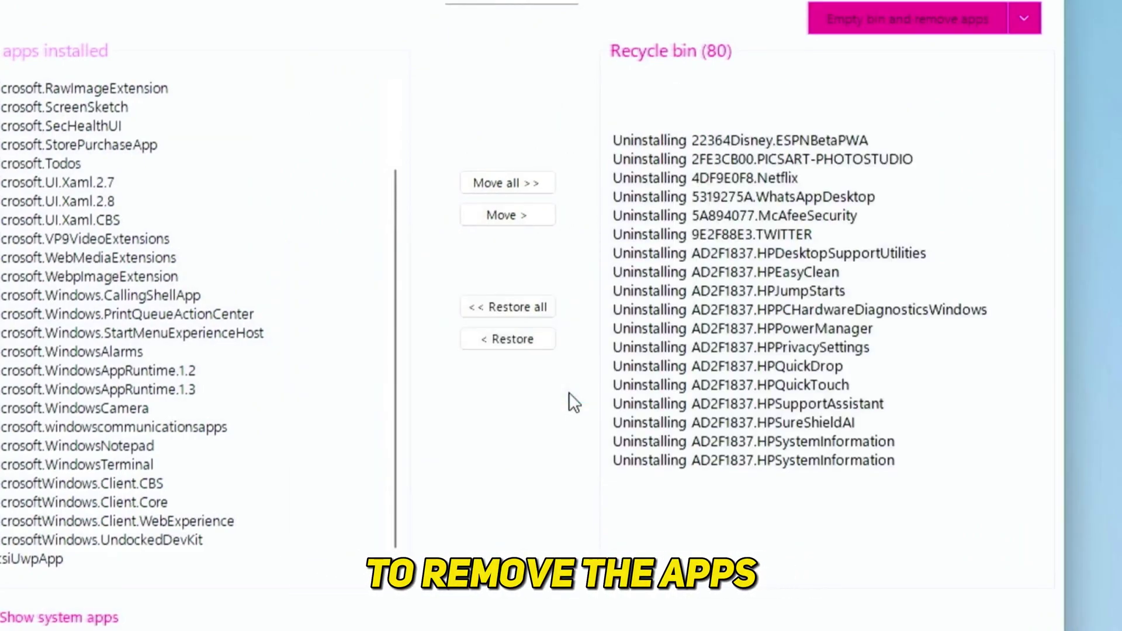
scroll(1034, 427, down, 10)
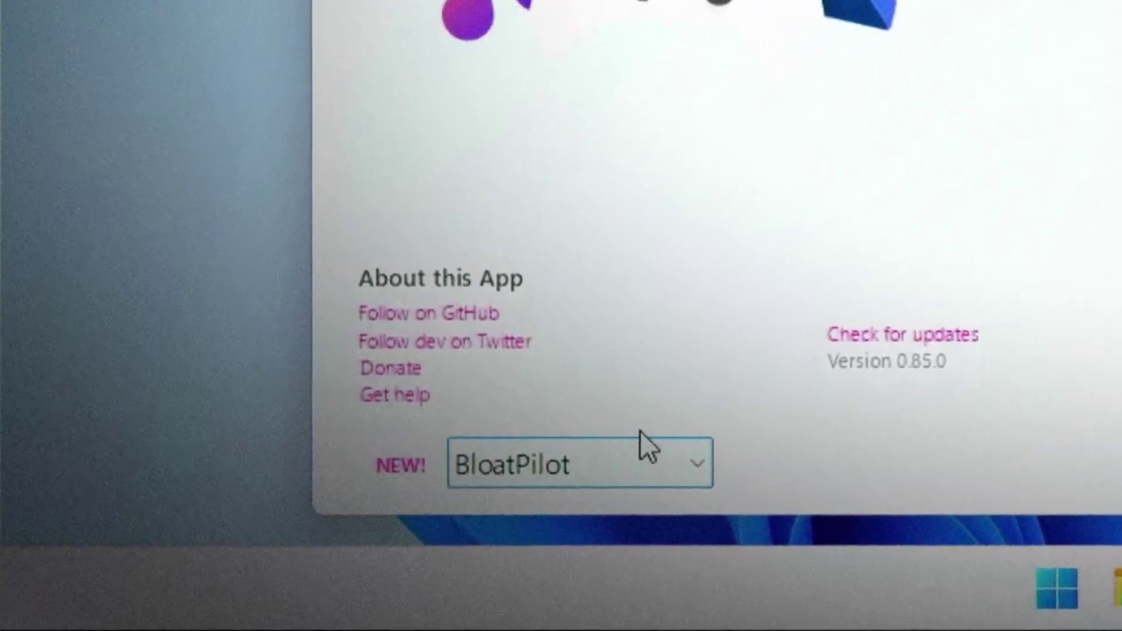
Step: In WinModder, install the Mods signature file and download and install the ticked mods
click(641, 458)
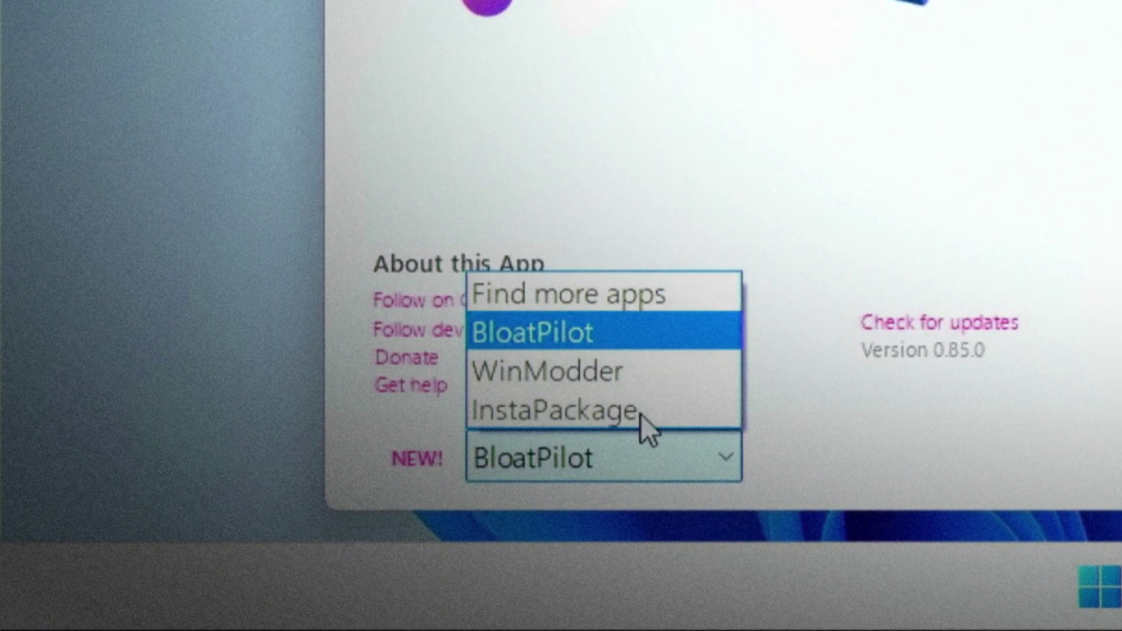
click(614, 374)
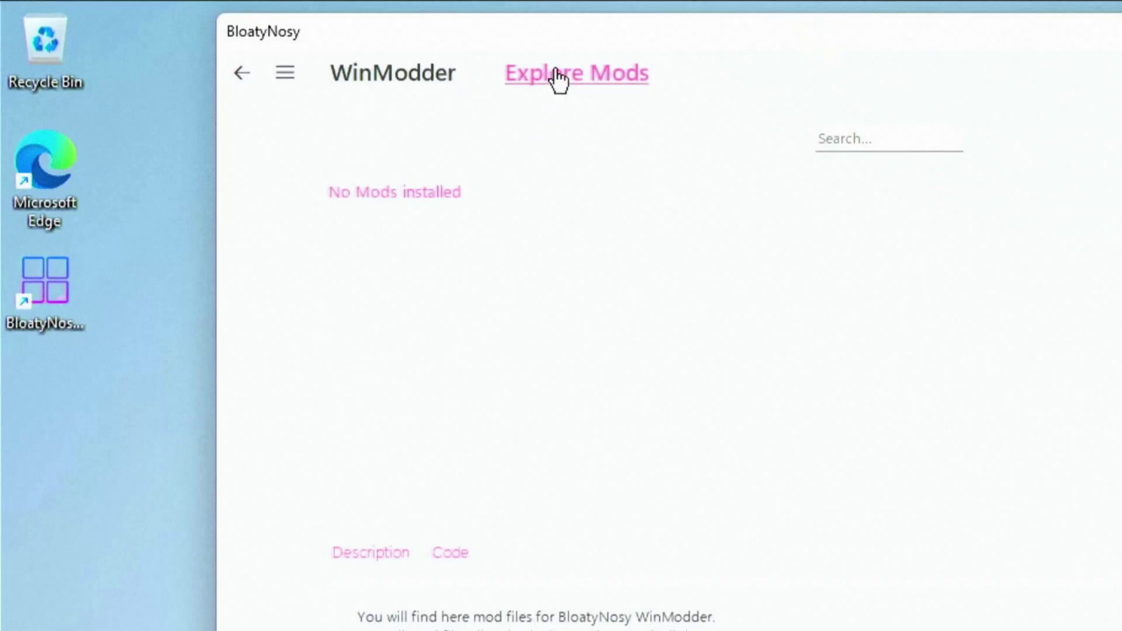
click(558, 78)
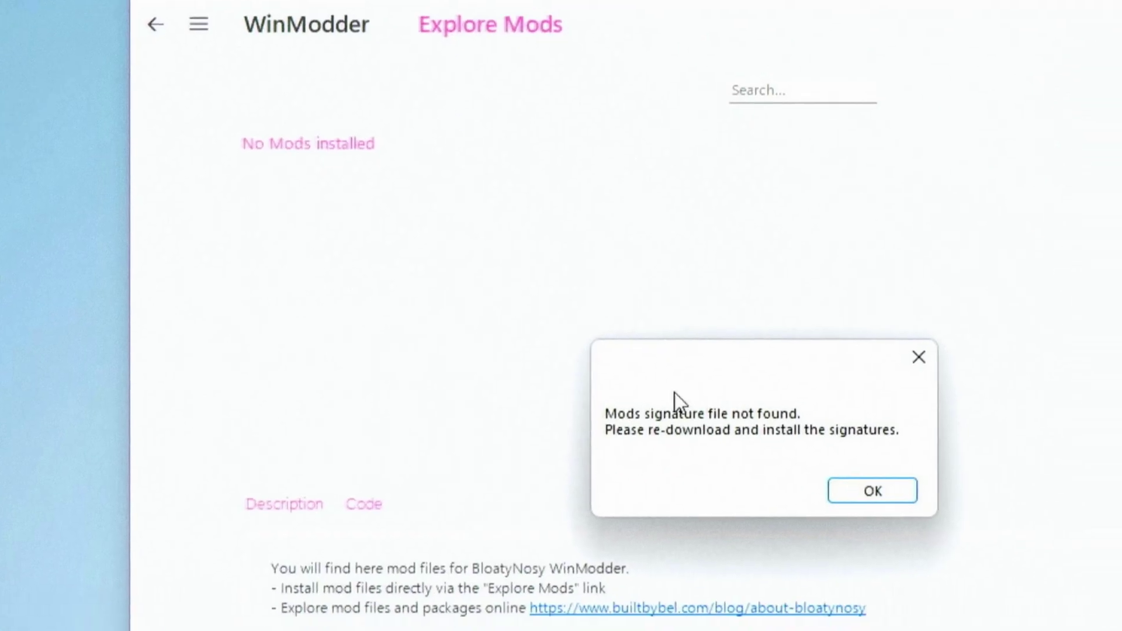
click(677, 381)
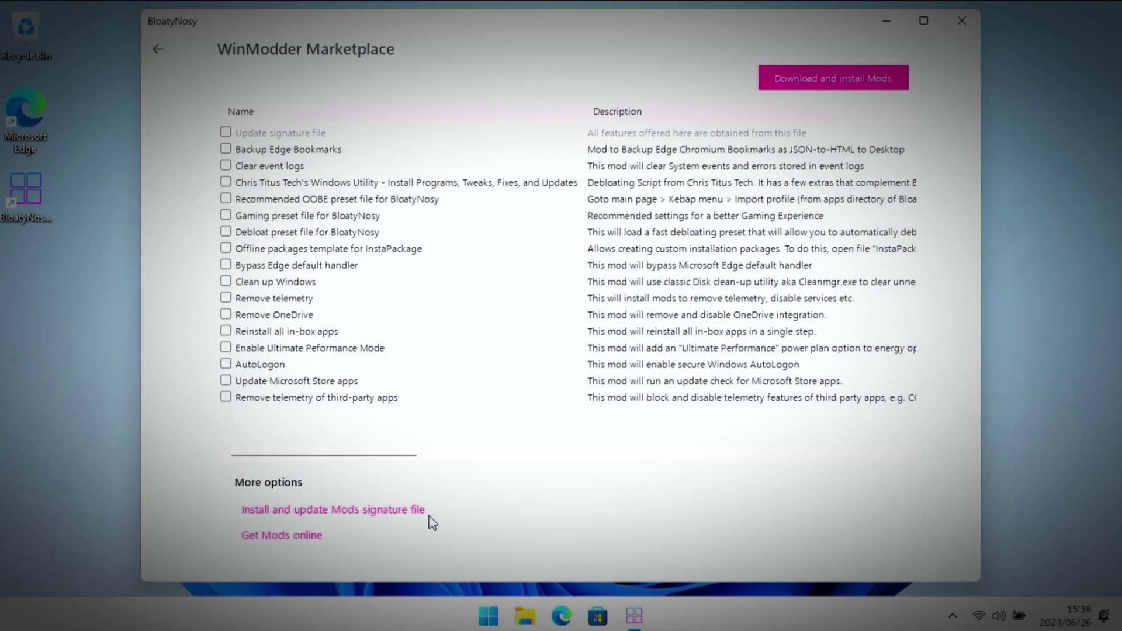
click(540, 393)
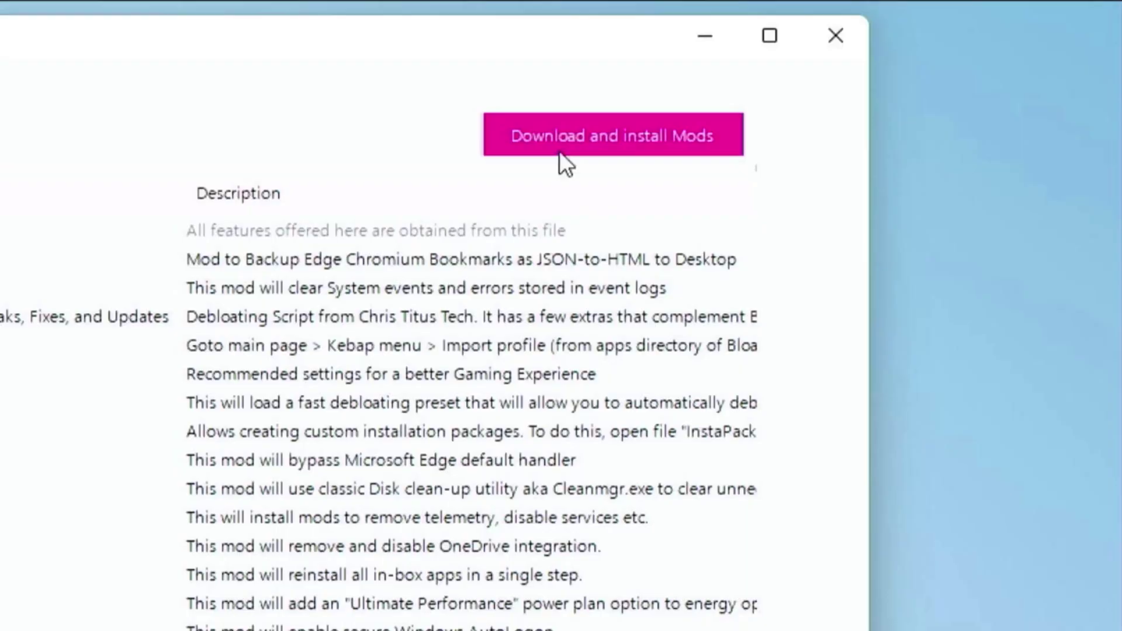
click(837, 86)
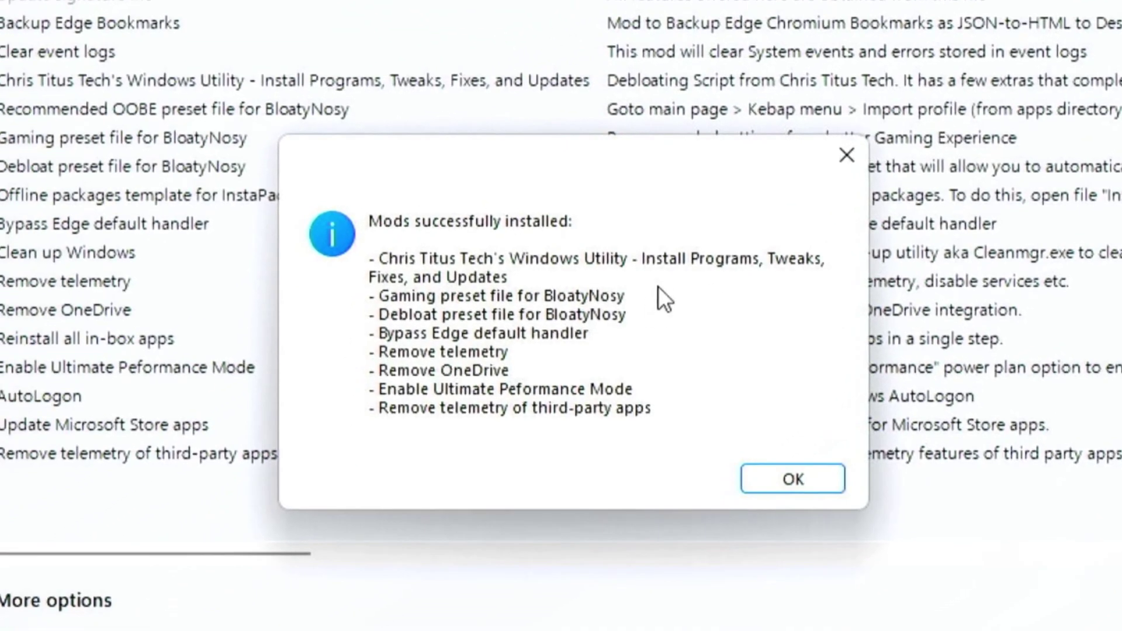
Step: Apply the Bypass Edge default handler, Disable services, Remove OneDrive, Remove telemetry and Ultimate Performance Mode mods
click(776, 482)
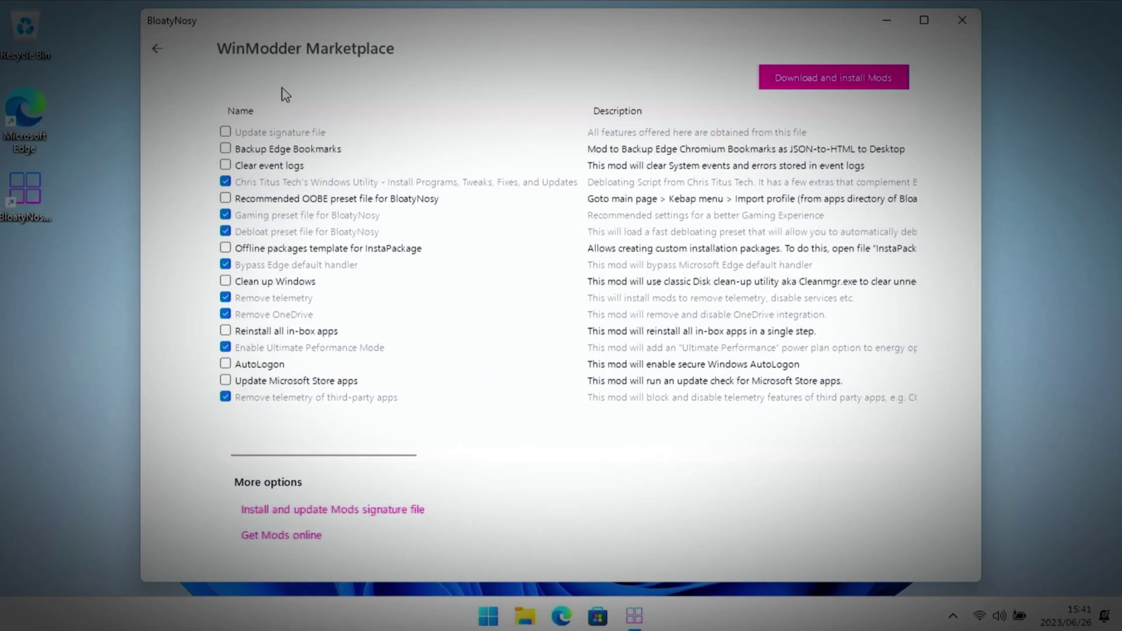
click(148, 49)
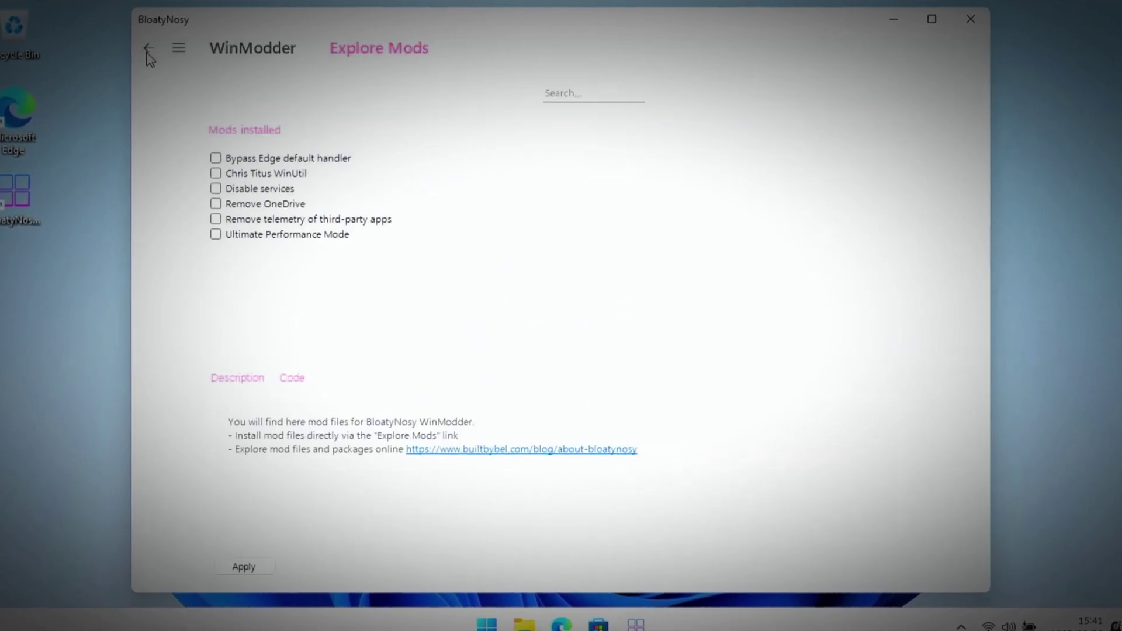
click(315, 157)
click(202, 193)
click(202, 209)
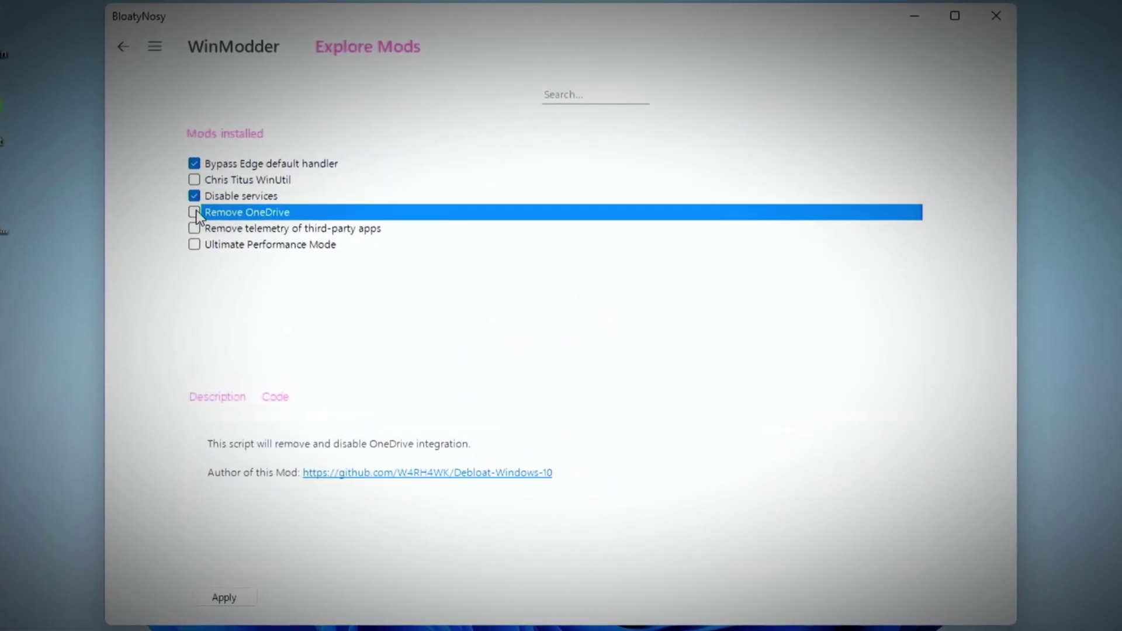
click(202, 225)
click(202, 241)
click(217, 608)
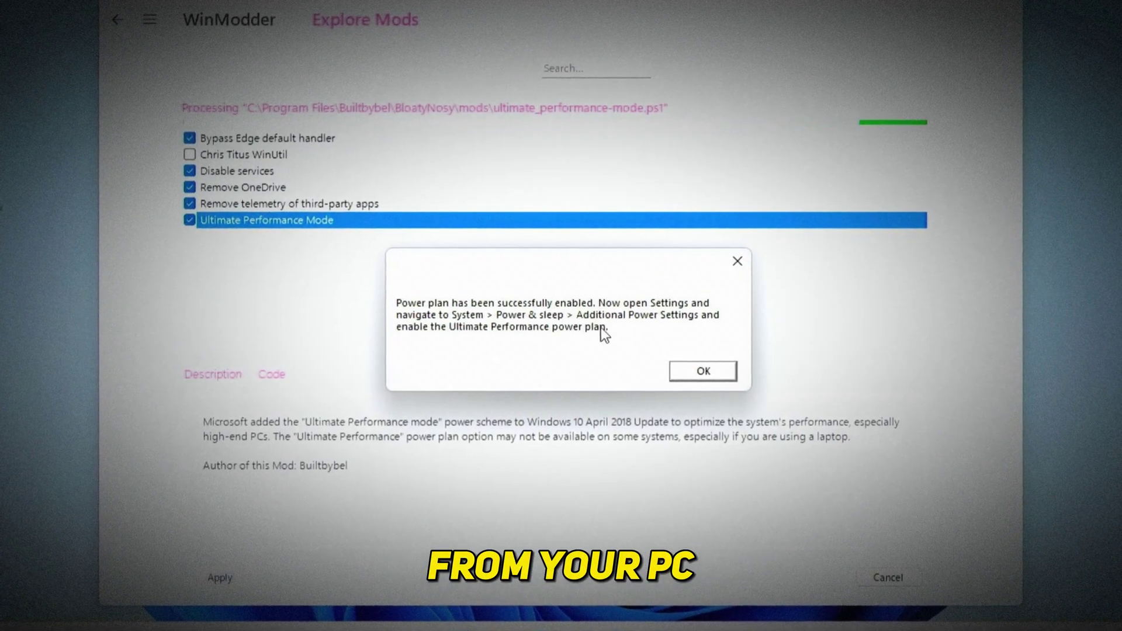
Step: Acknowledge the power plan confirmation and select the Chris Titus WinUtil mod
click(695, 367)
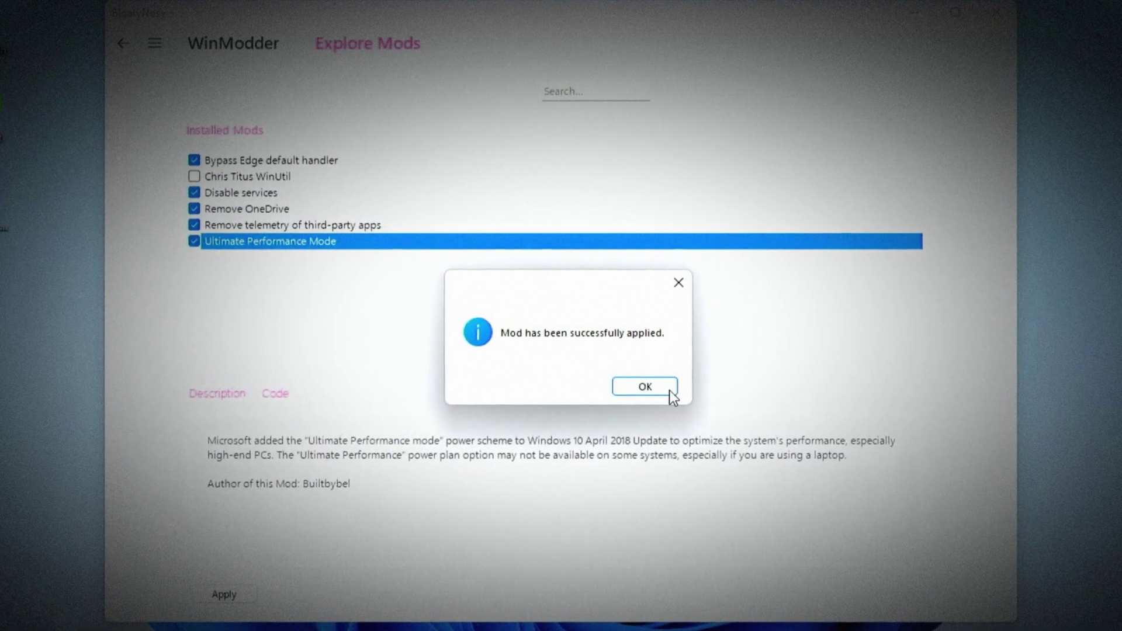
click(666, 383)
click(184, 178)
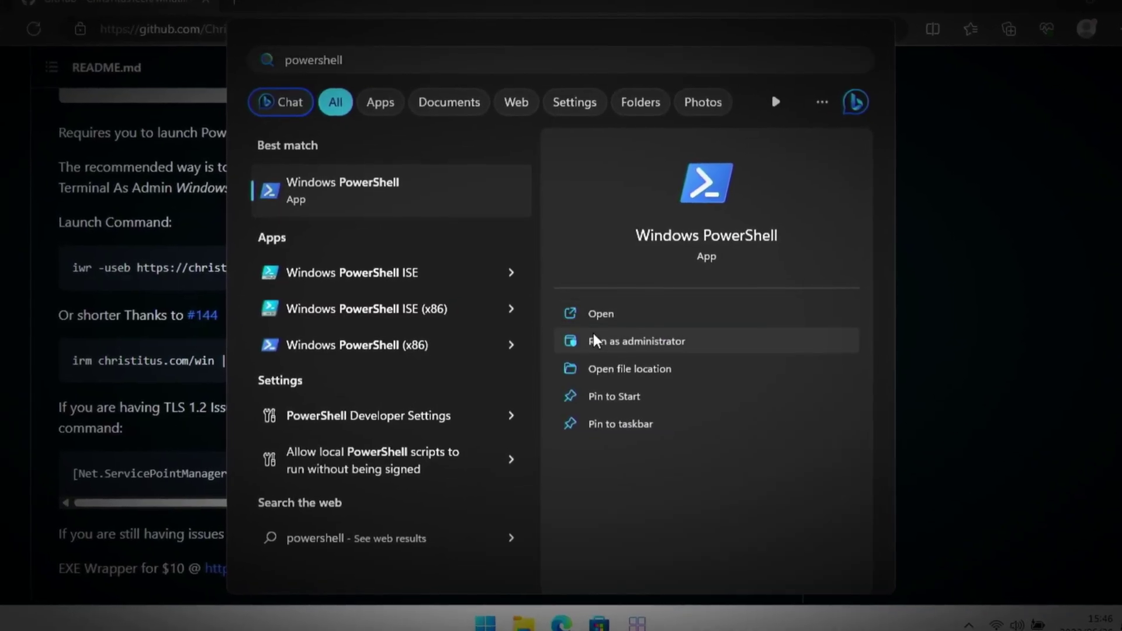
Step: Run the WinUtil command in an administrator PowerShell, answering y to install Chocolatey
click(594, 333)
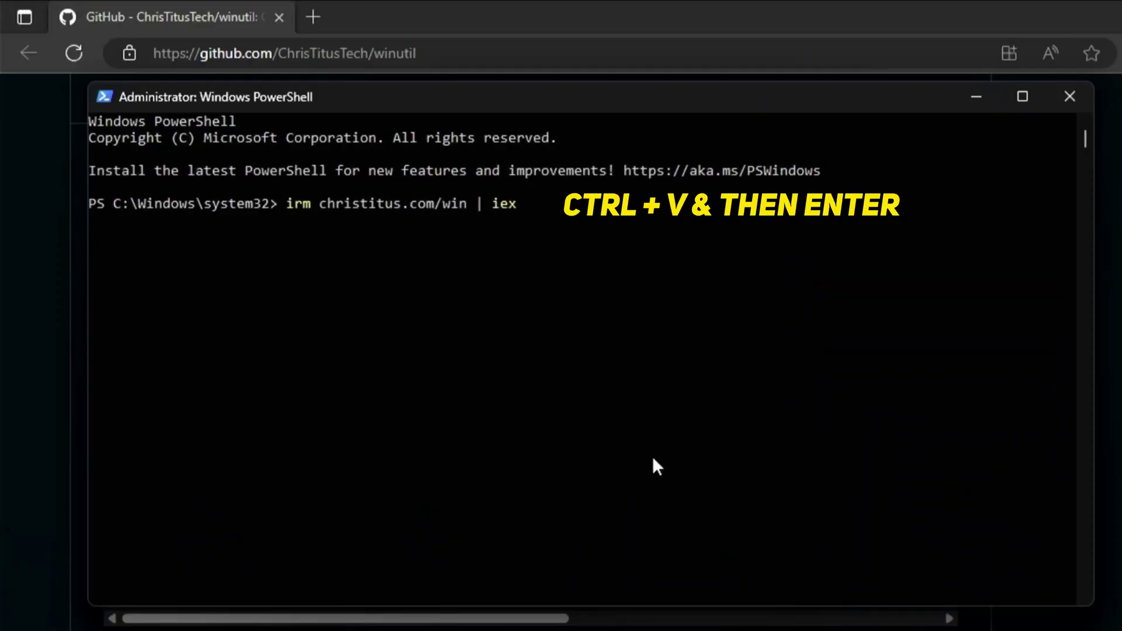
text(y)
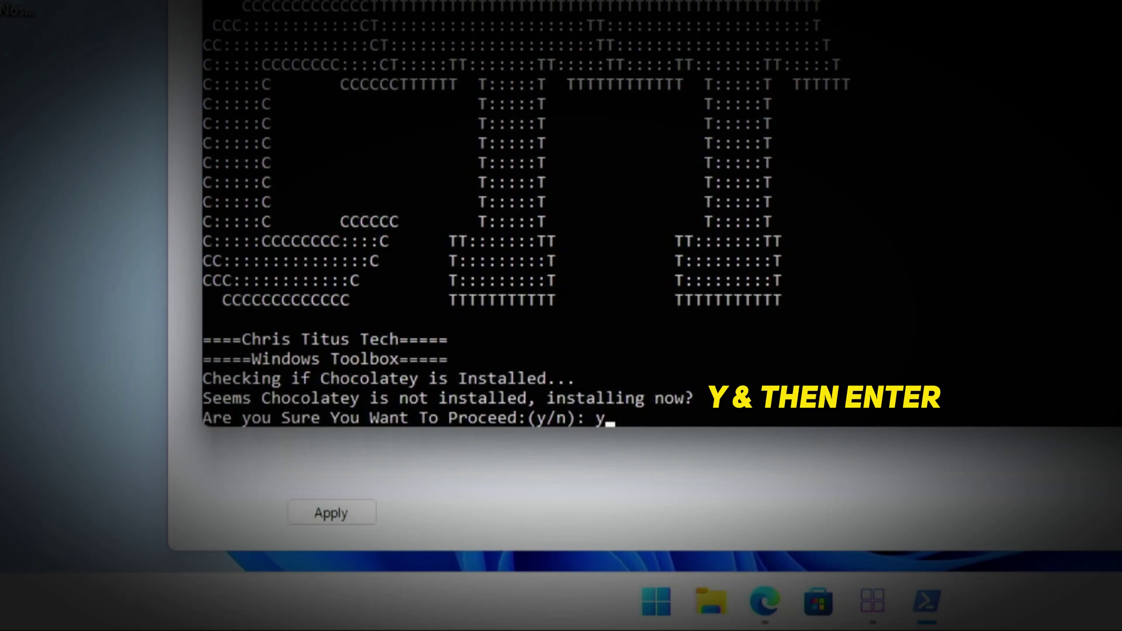
key(Return)
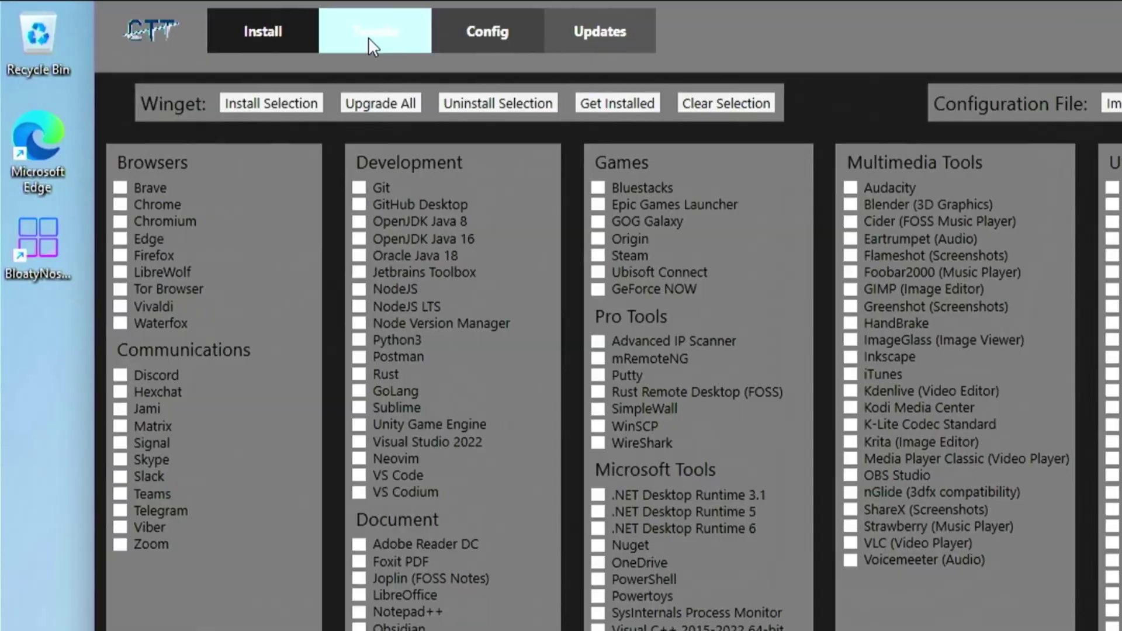
Step: On WinUtil's Tweaks page, check the Desktop recommended tweaks plus Delete Temporary Files
click(331, 34)
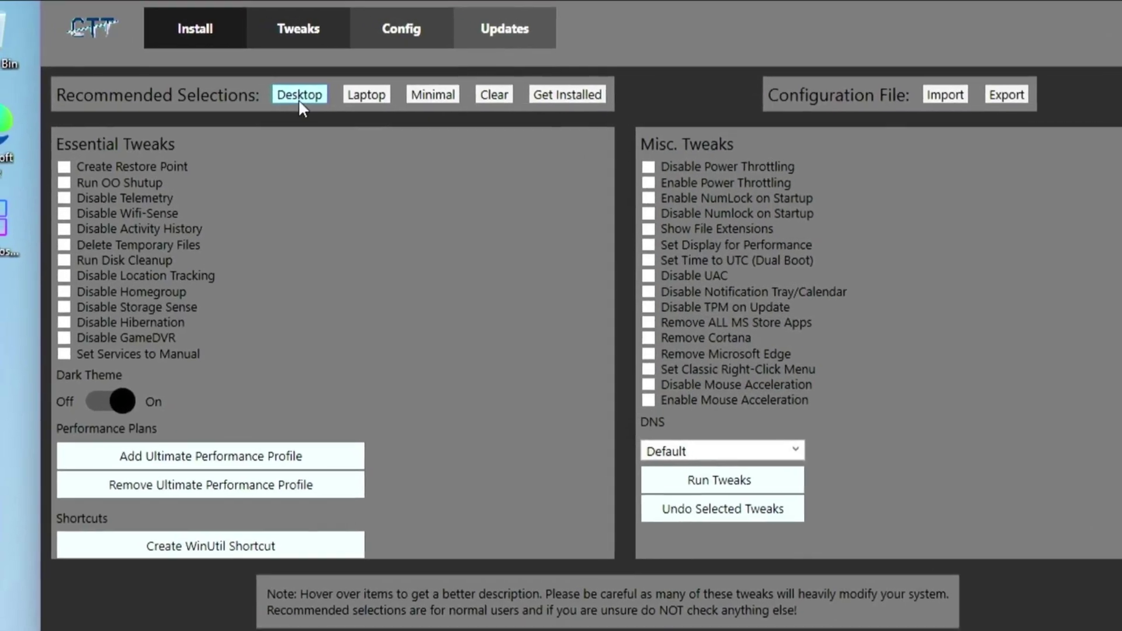
click(341, 104)
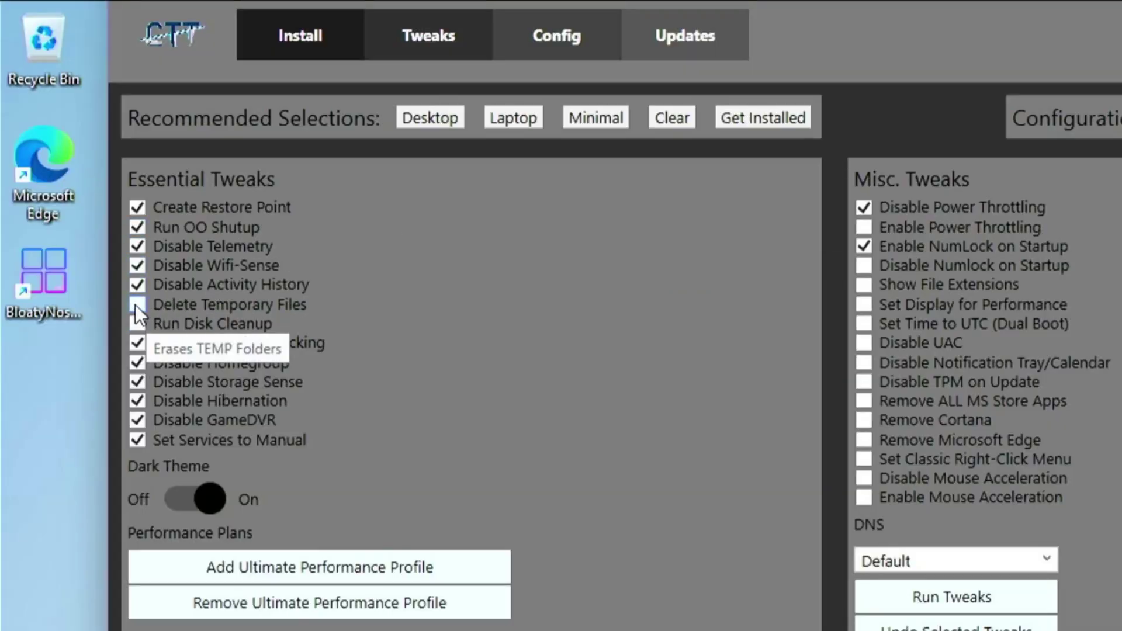
click(136, 305)
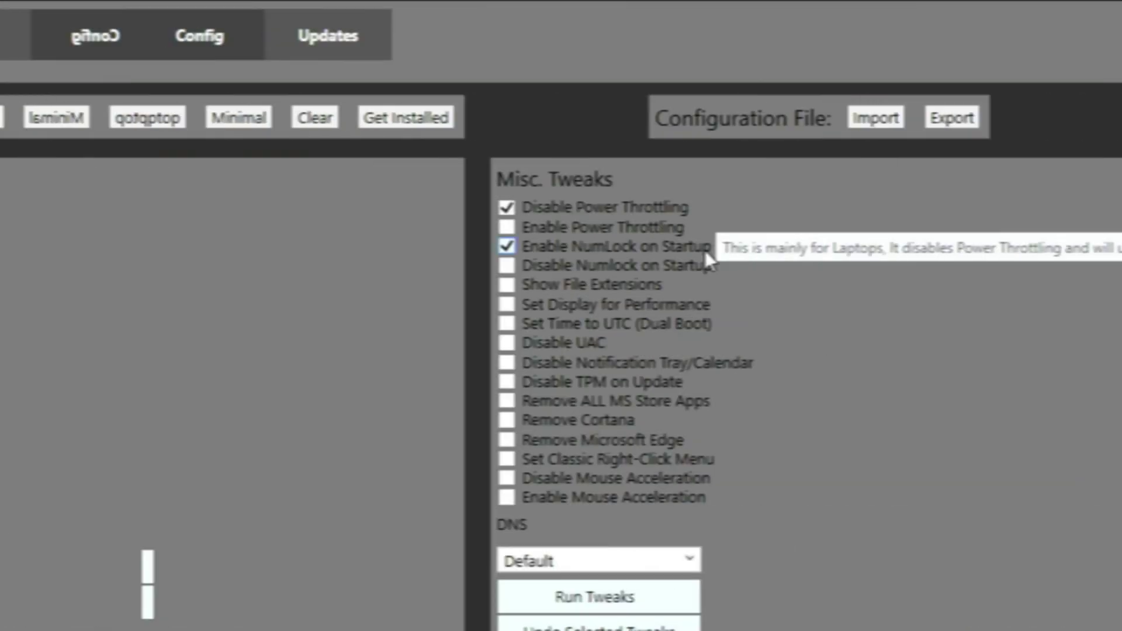
Step: Add Show File Extensions, Disable TPM on Update and Remove Cortana, use Google DNS, and run the tweaks
click(863, 143)
click(358, 381)
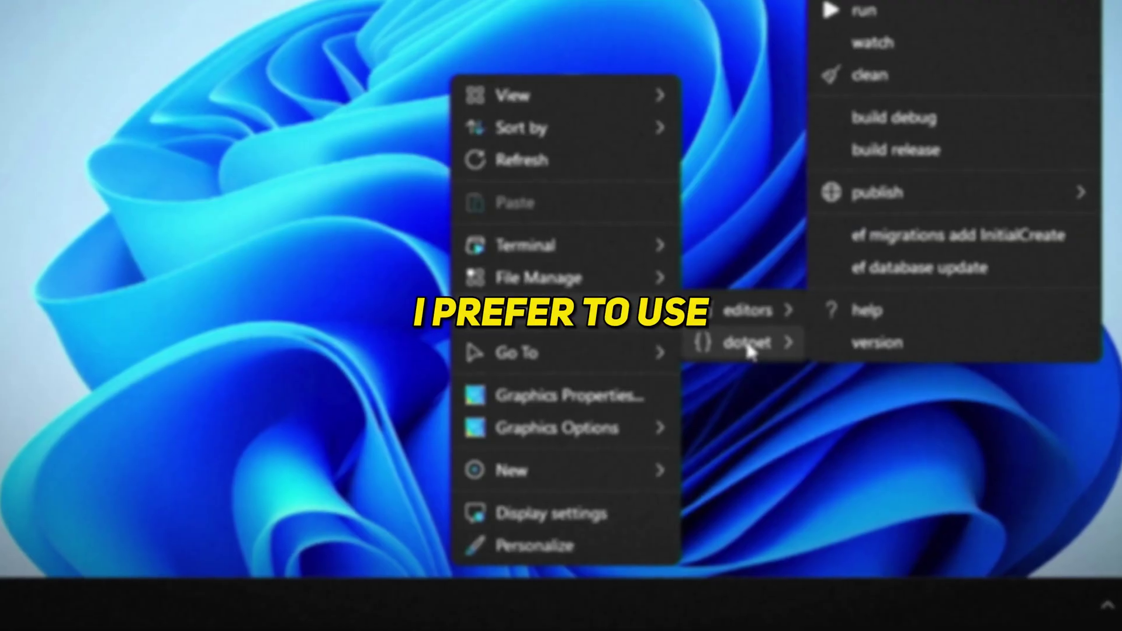
mouse_move(643, 280)
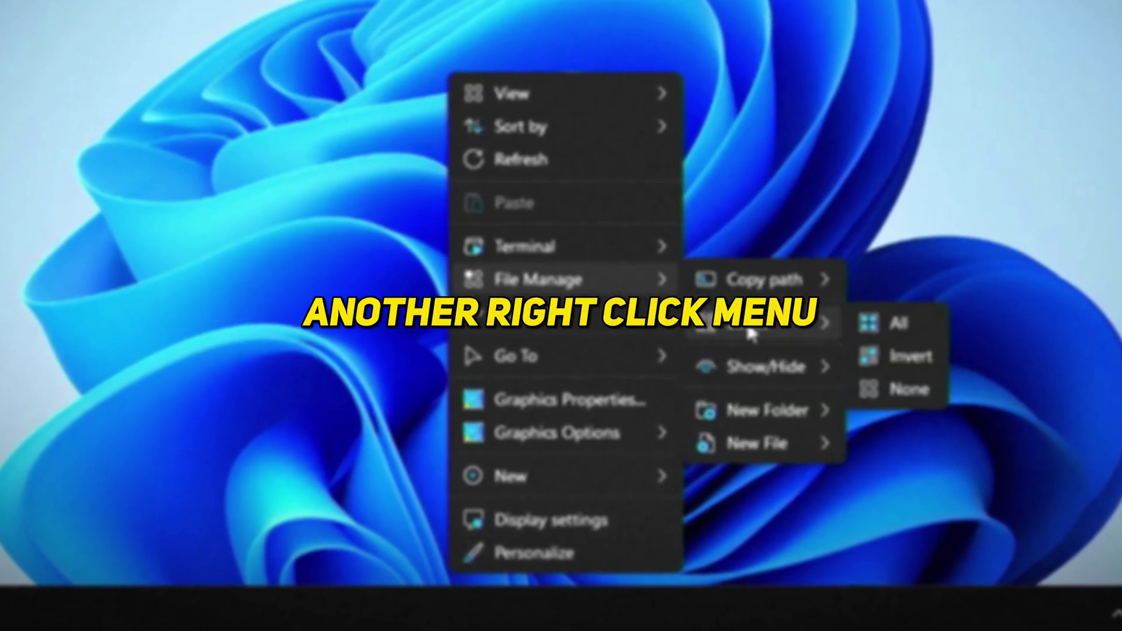
mouse_move(765, 413)
mouse_move(643, 358)
mouse_move(816, 368)
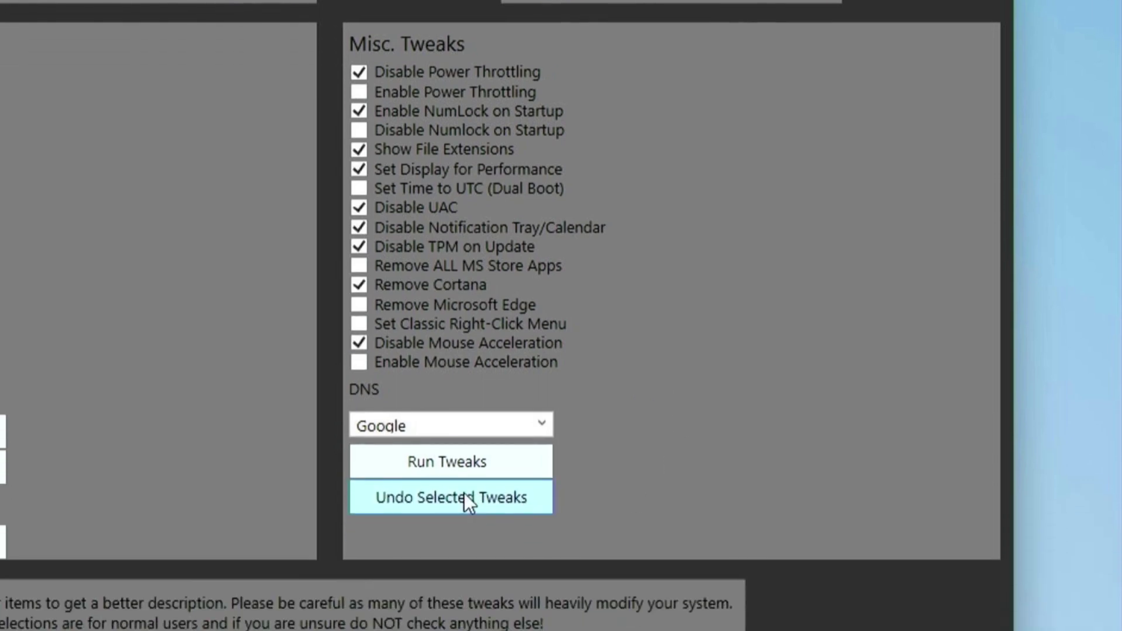
click(449, 602)
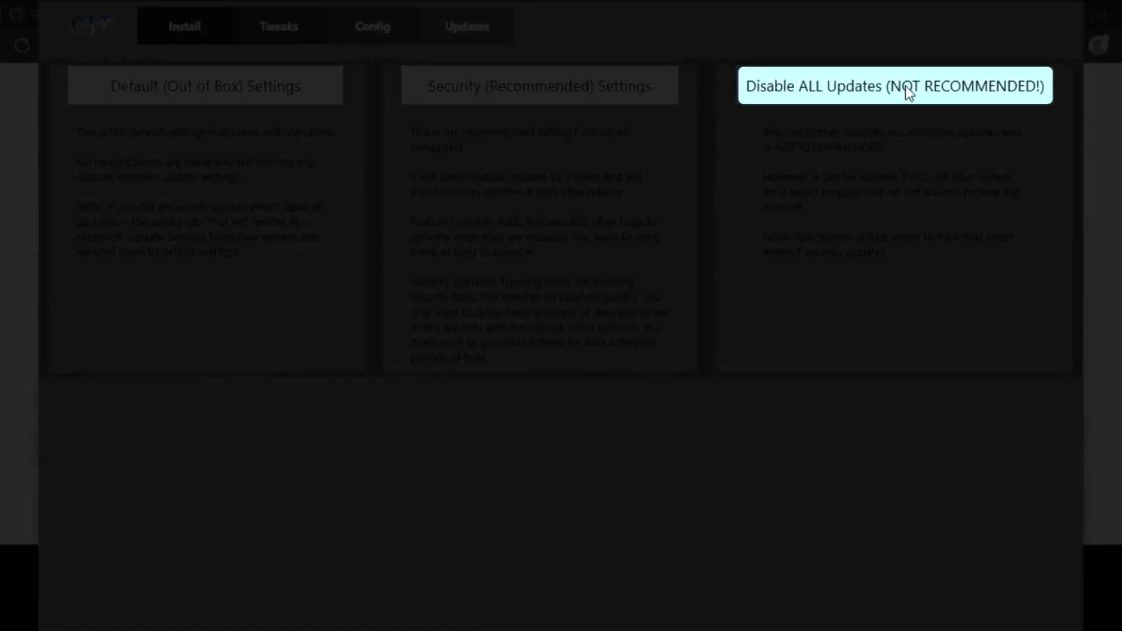
Step: Apply WinUtil's Security (Recommended) update settings and dismiss the confirmation
click(526, 100)
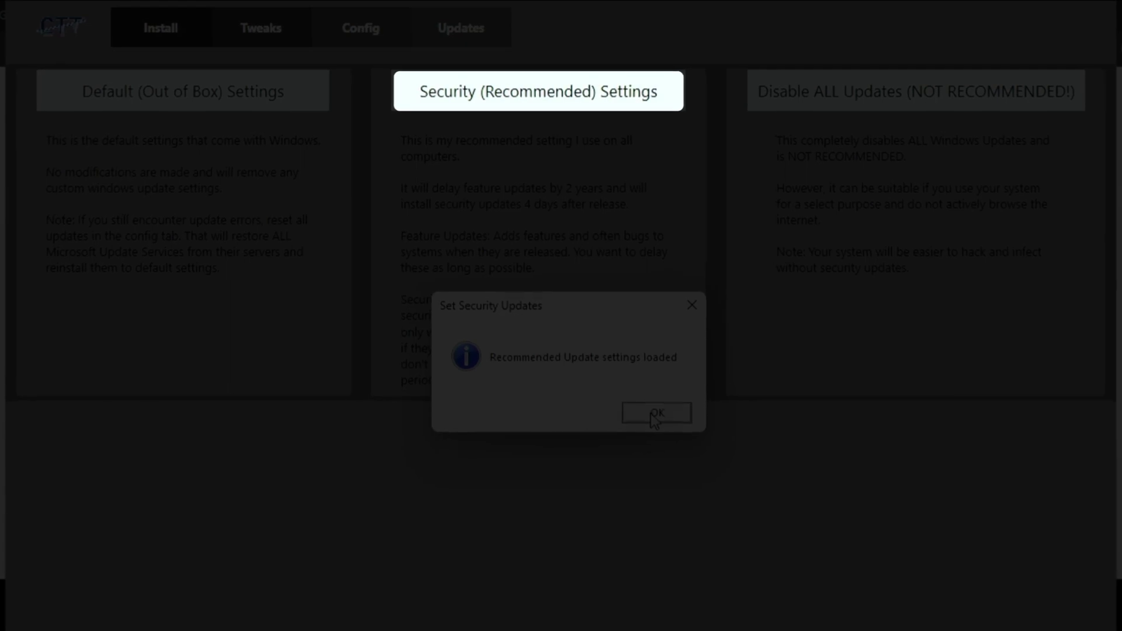
click(655, 413)
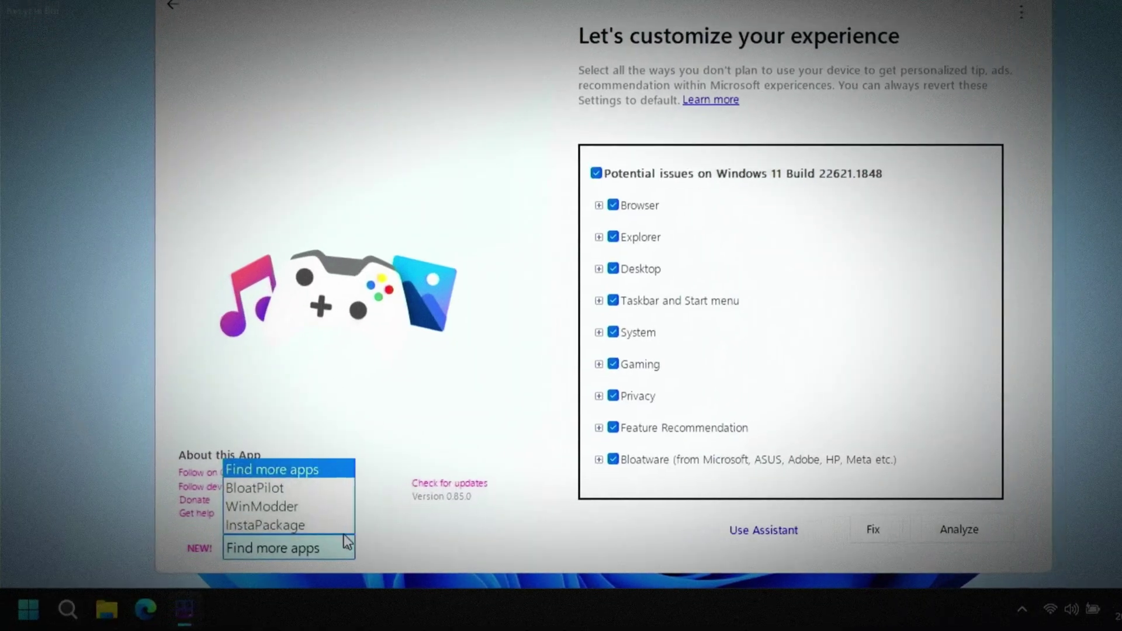
Step: Open InstaPackage and scroll through its Online packages list
click(331, 525)
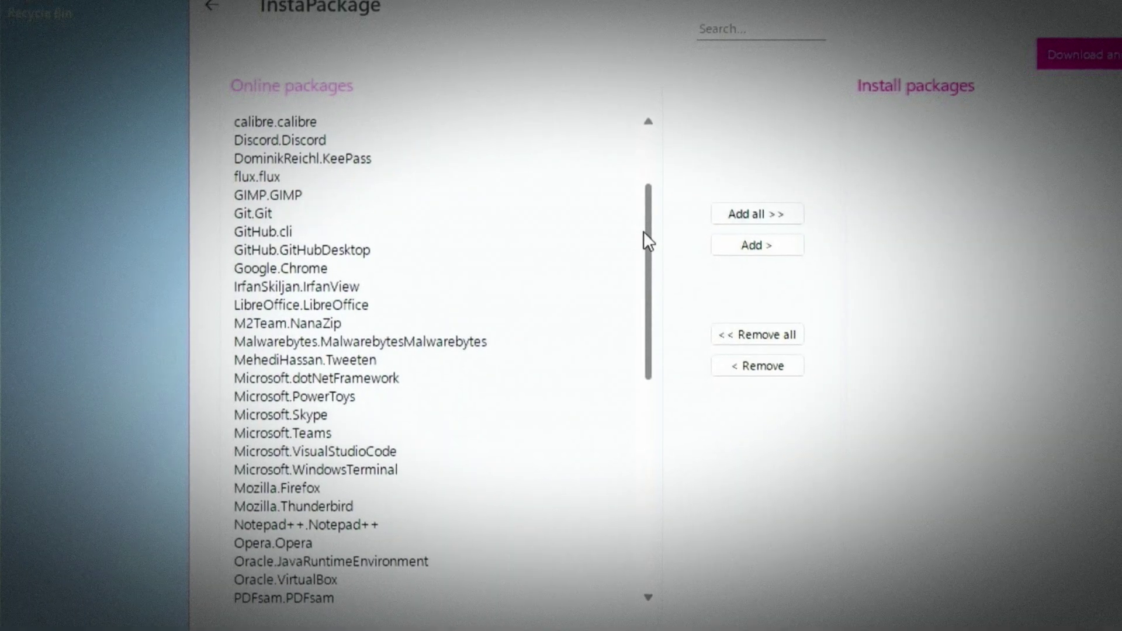
drag(650, 291, 659, 343)
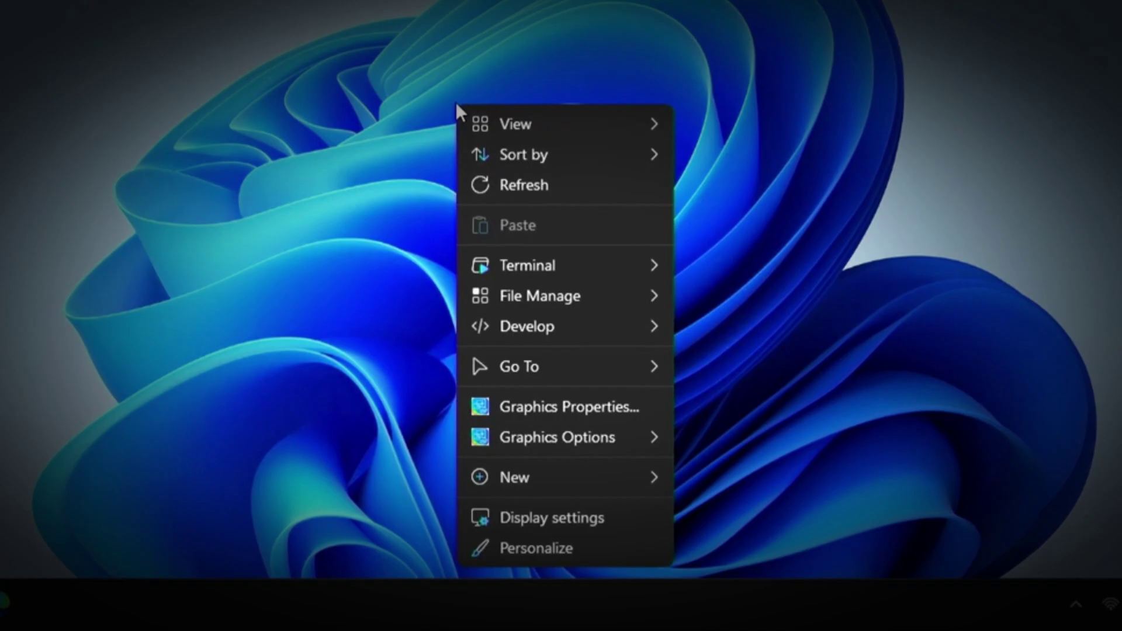
Step: From the Nilesoft Shell desktop menu, open Control Panel and its All Control Panel Items list
mouse_move(519, 314)
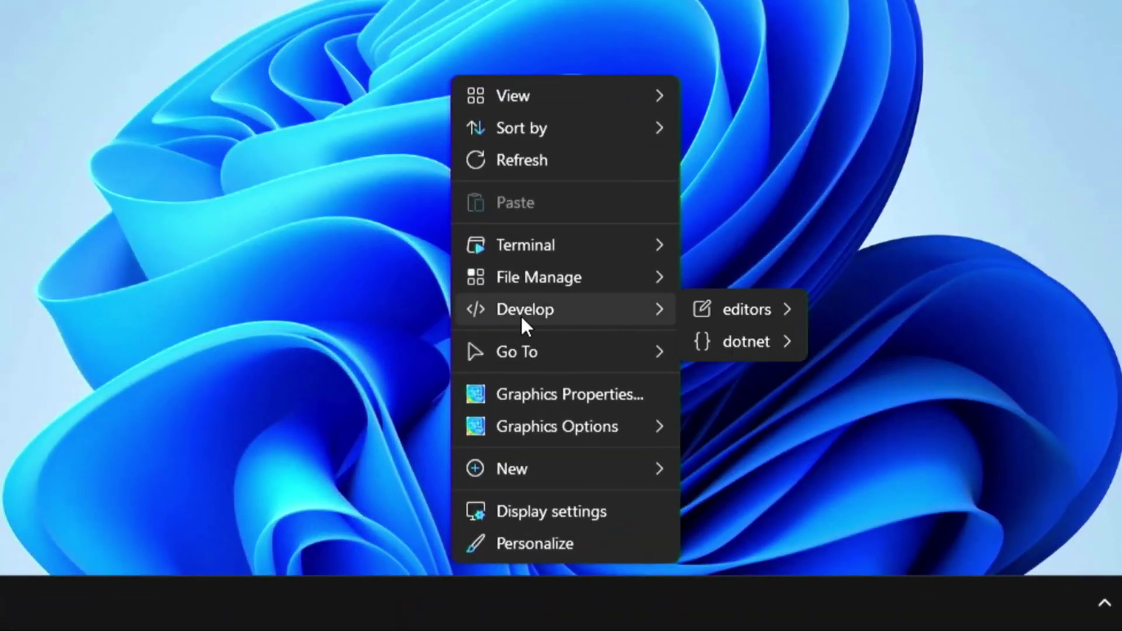
mouse_move(745, 342)
mouse_move(622, 280)
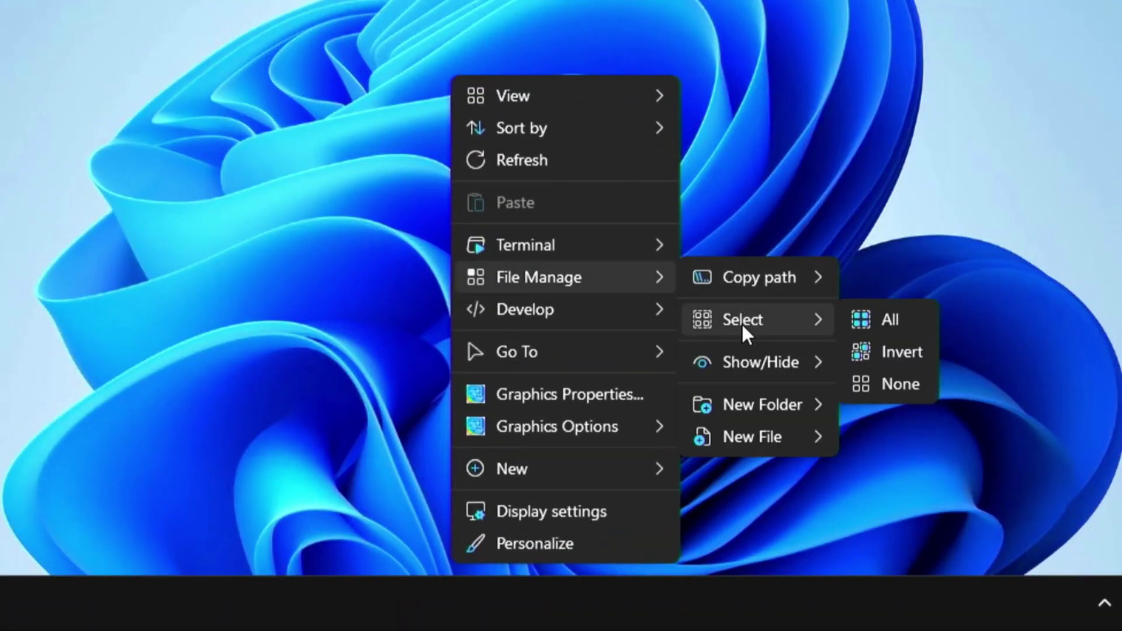
mouse_move(566, 348)
mouse_move(913, 351)
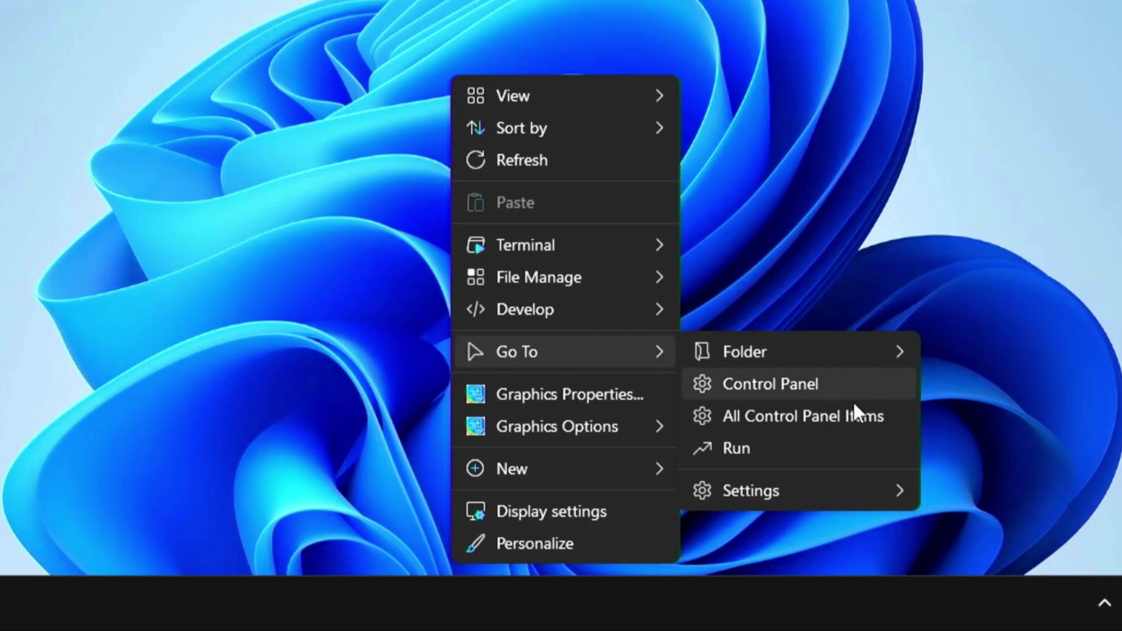
click(882, 386)
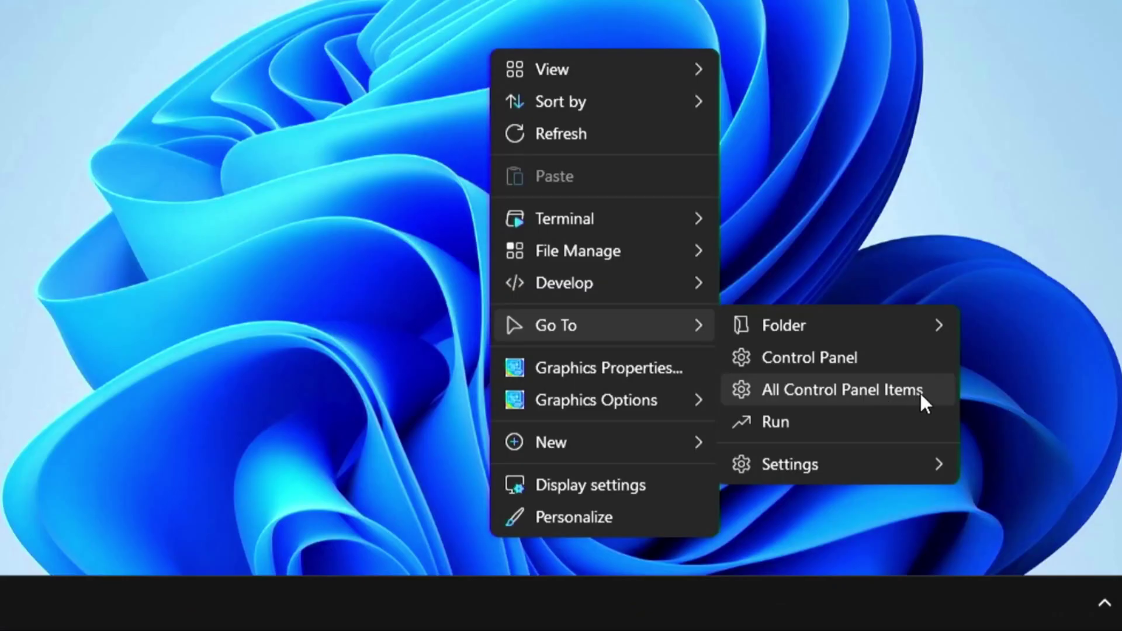
click(919, 397)
drag(1116, 149, 1116, 513)
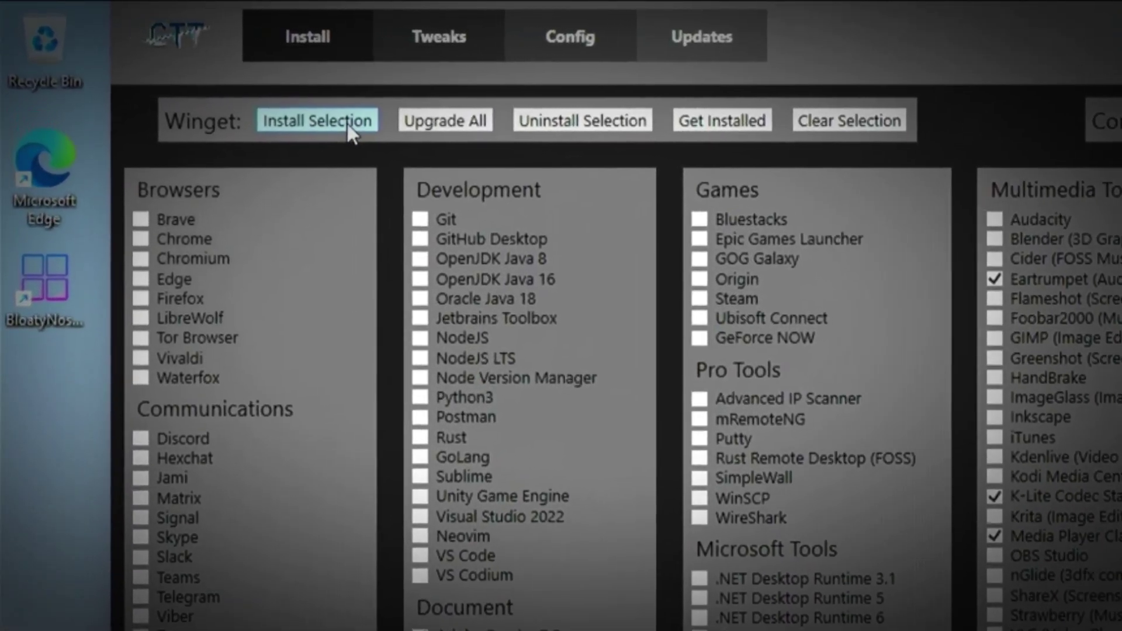
Step: Install the ticked WinUtil apps and scroll the Winaero Tweaker site to Get the app
click(450, 159)
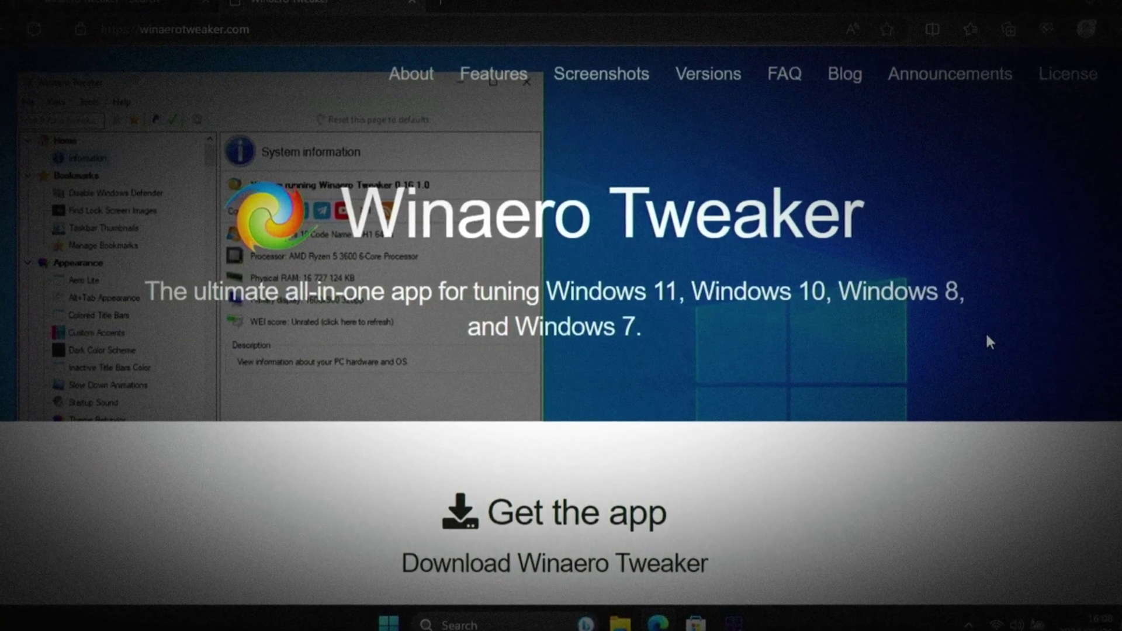
scroll(1013, 322, down, 5)
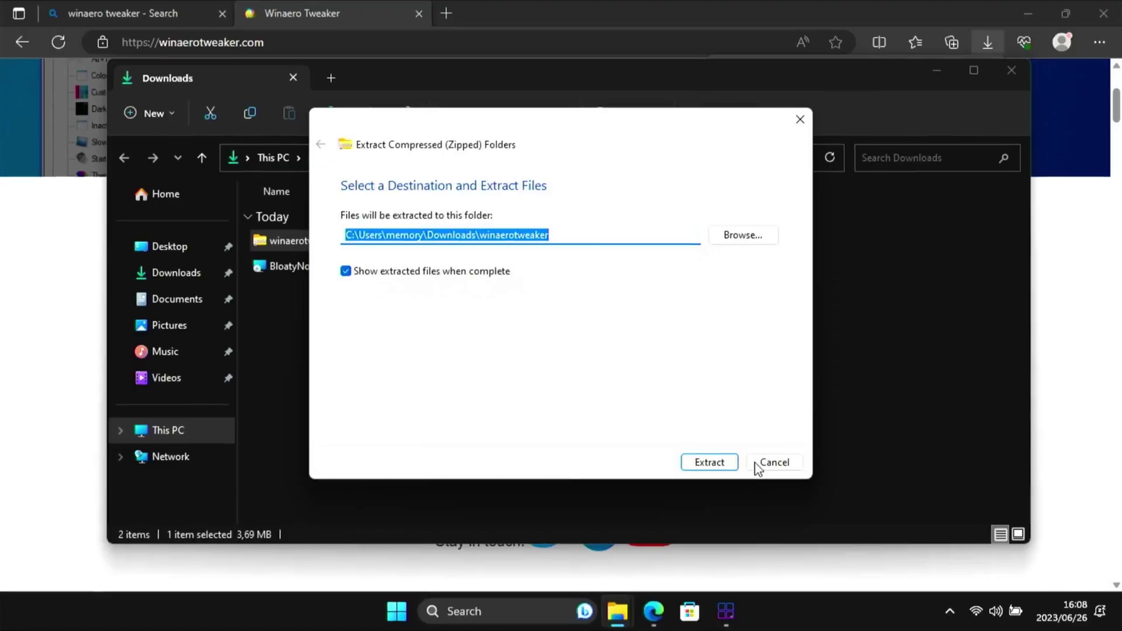
Step: Extract the Winaero Tweaker archive and run its portable, extract-only setup into C:\WinaeroTweaker
click(711, 462)
double_click(424, 254)
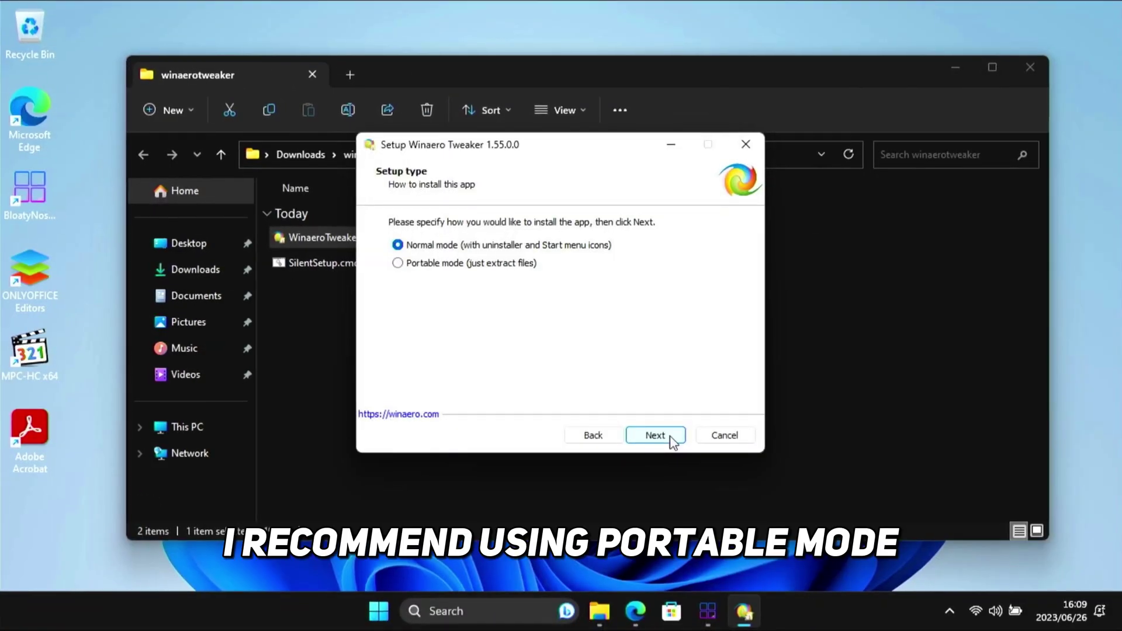
click(493, 266)
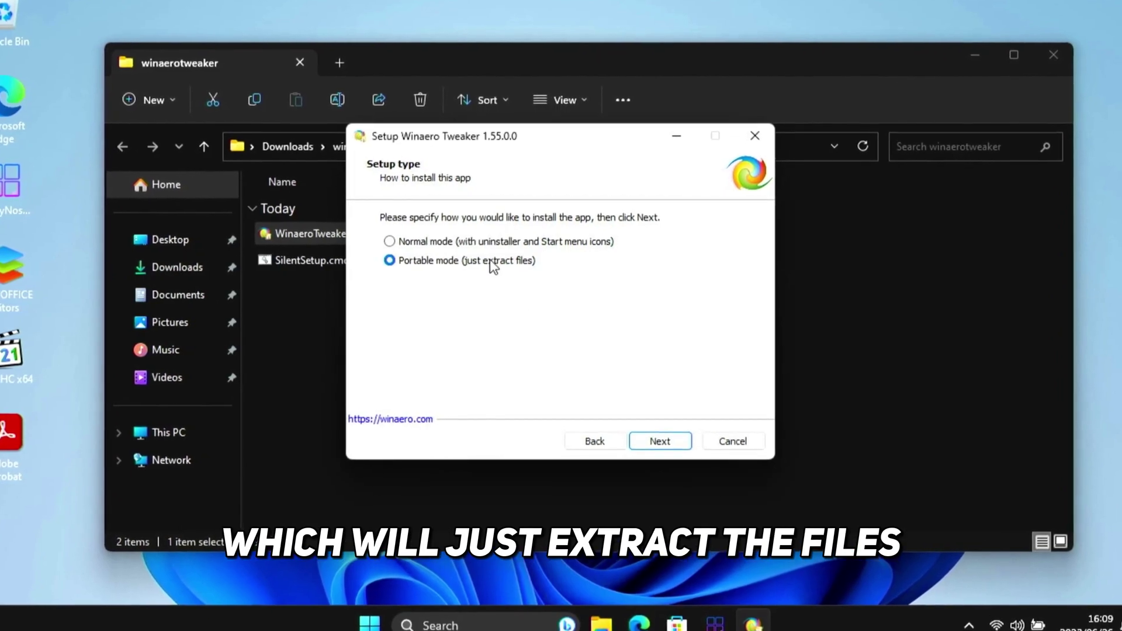
click(681, 449)
click(462, 388)
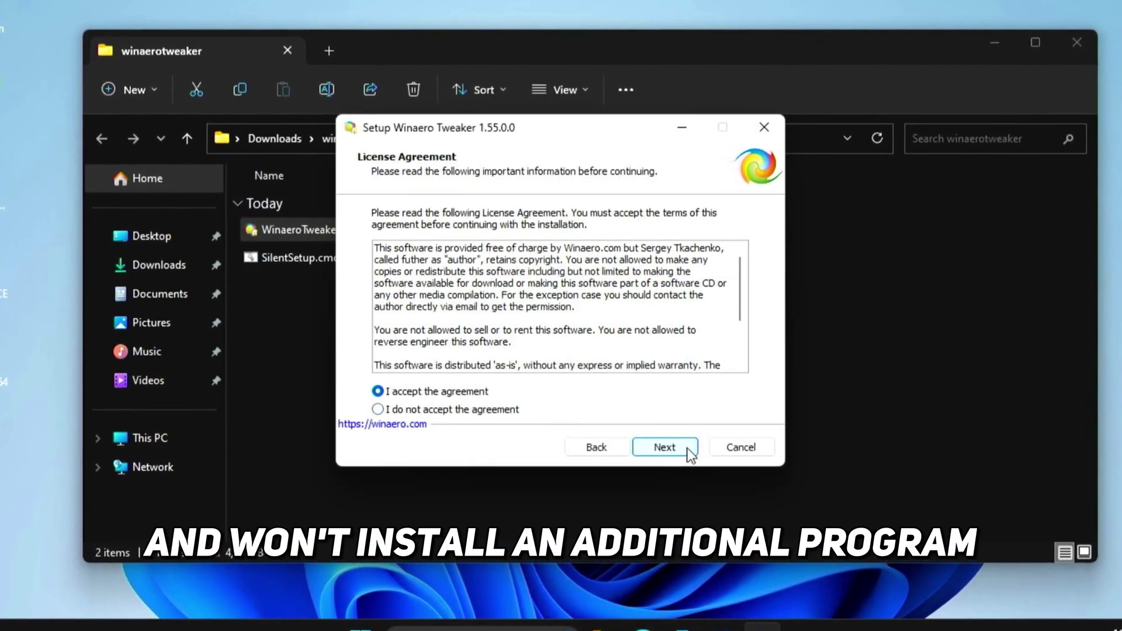
click(688, 451)
click(690, 449)
click(691, 452)
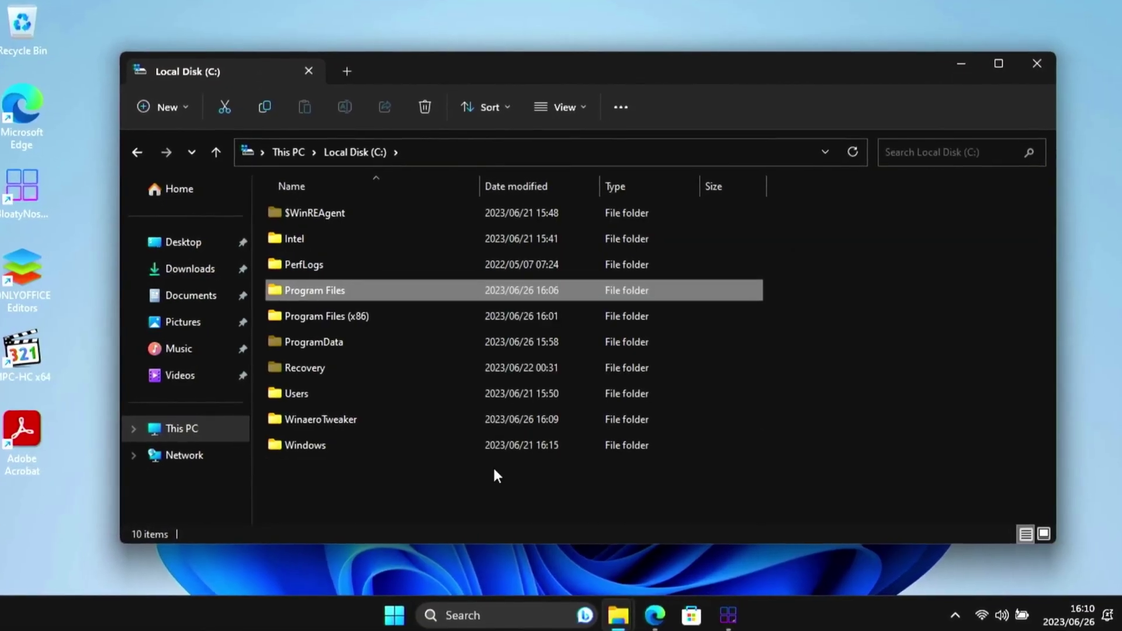
Step: Launch Winaero Tweaker from the WinaeroTweaker folder and accept its licence agreement
double_click(381, 419)
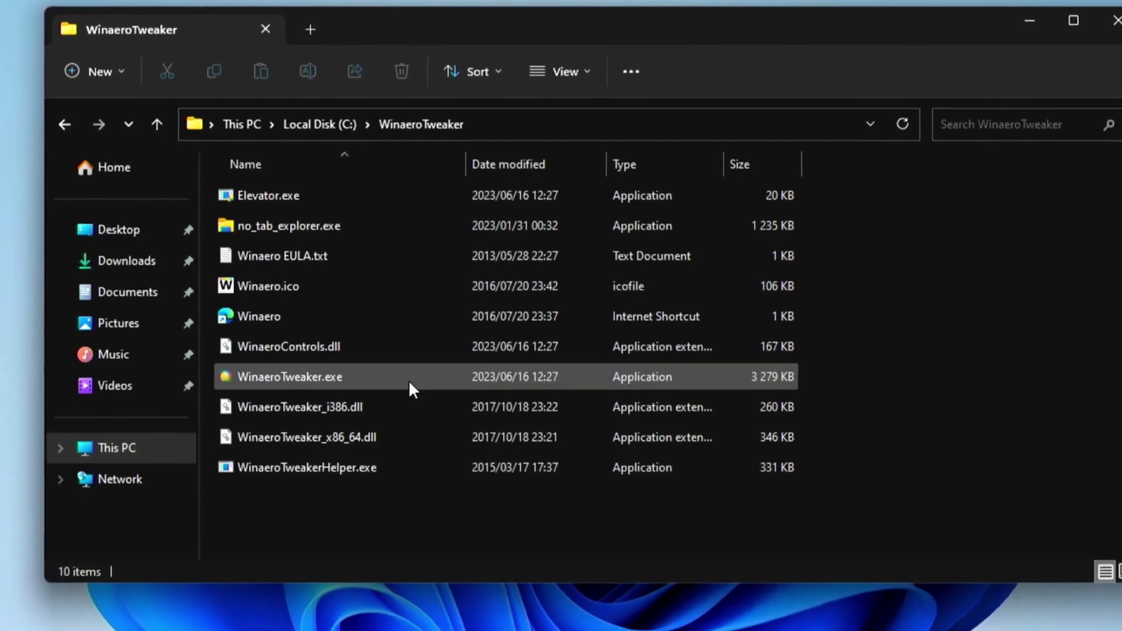
double_click(370, 377)
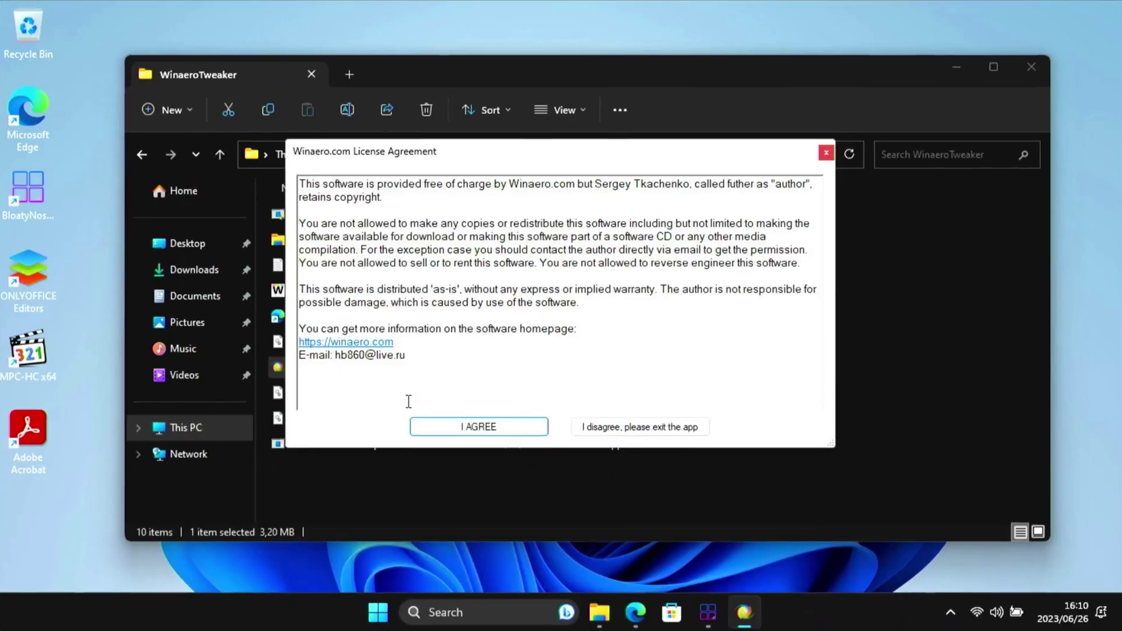
click(500, 443)
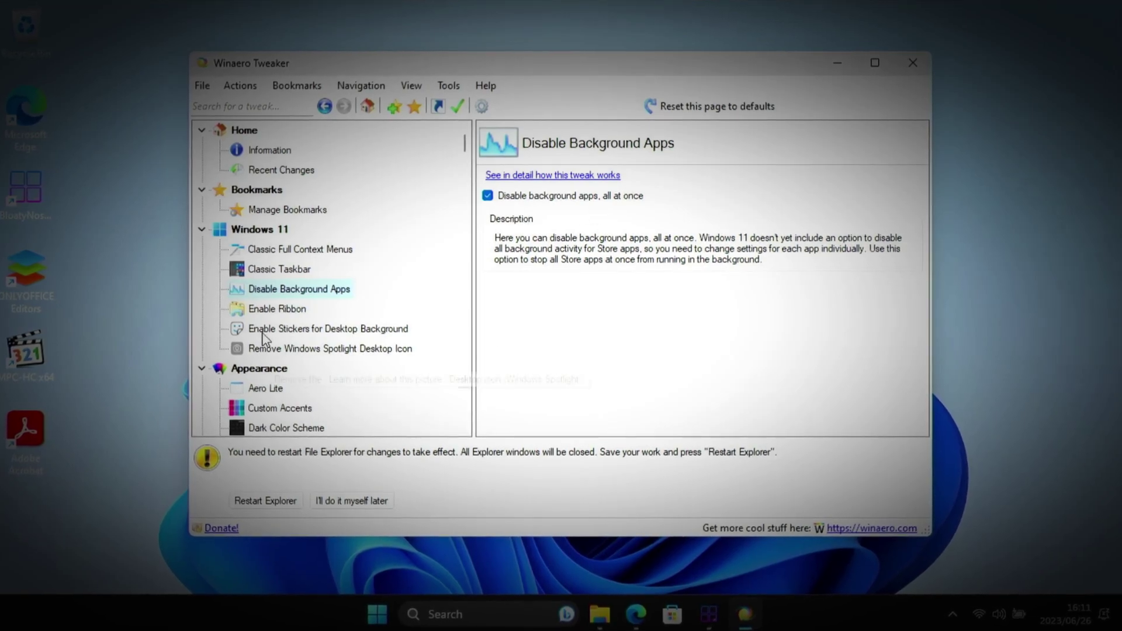
Step: Disable the Welcome Experience prompts under Ads and Unwanted Apps
click(346, 350)
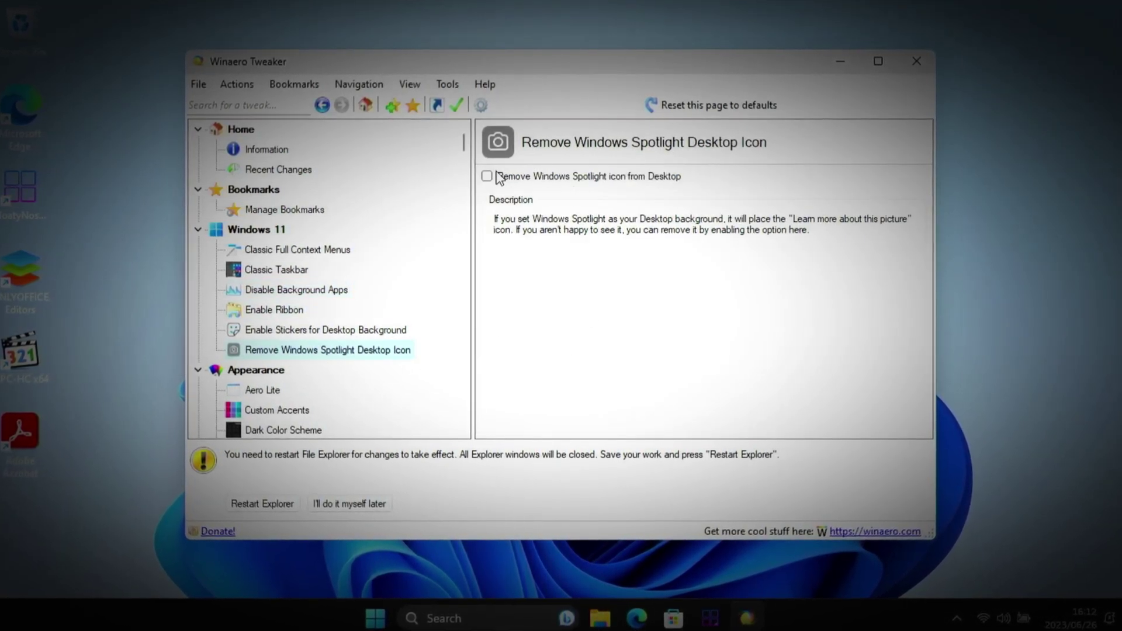
click(303, 150)
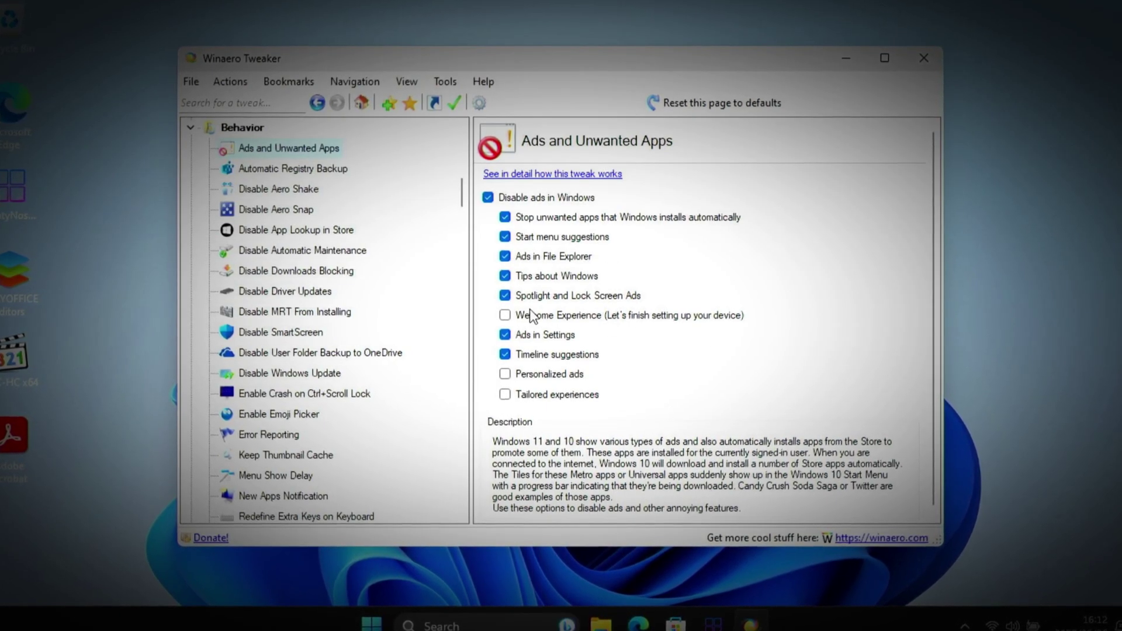
click(505, 315)
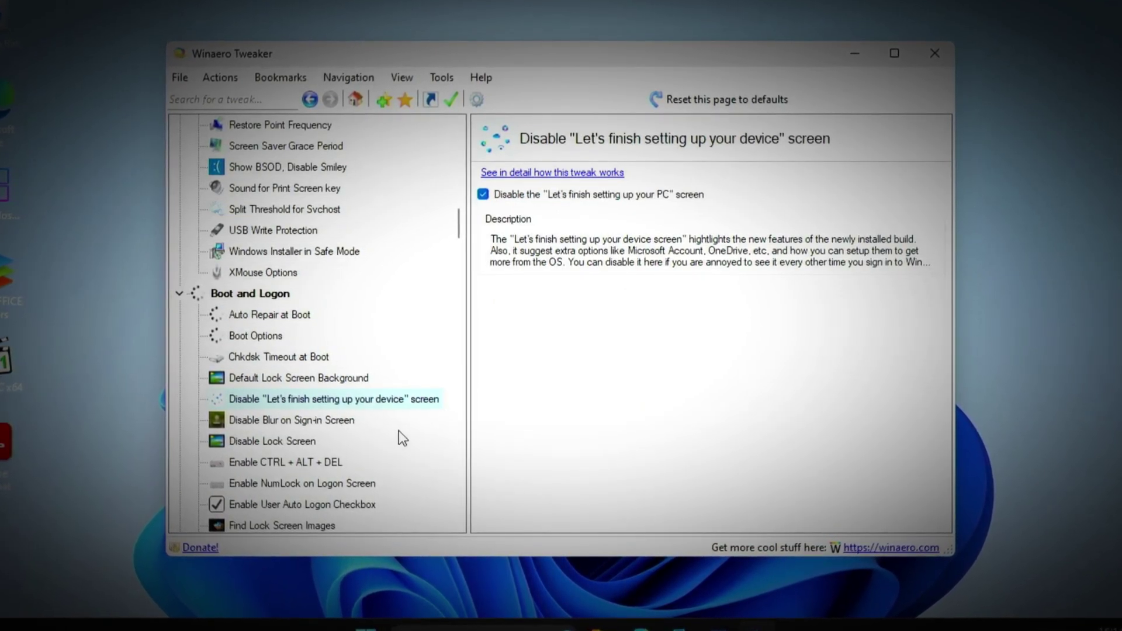
Step: Disable web search in the taskbar and Cortana
click(304, 442)
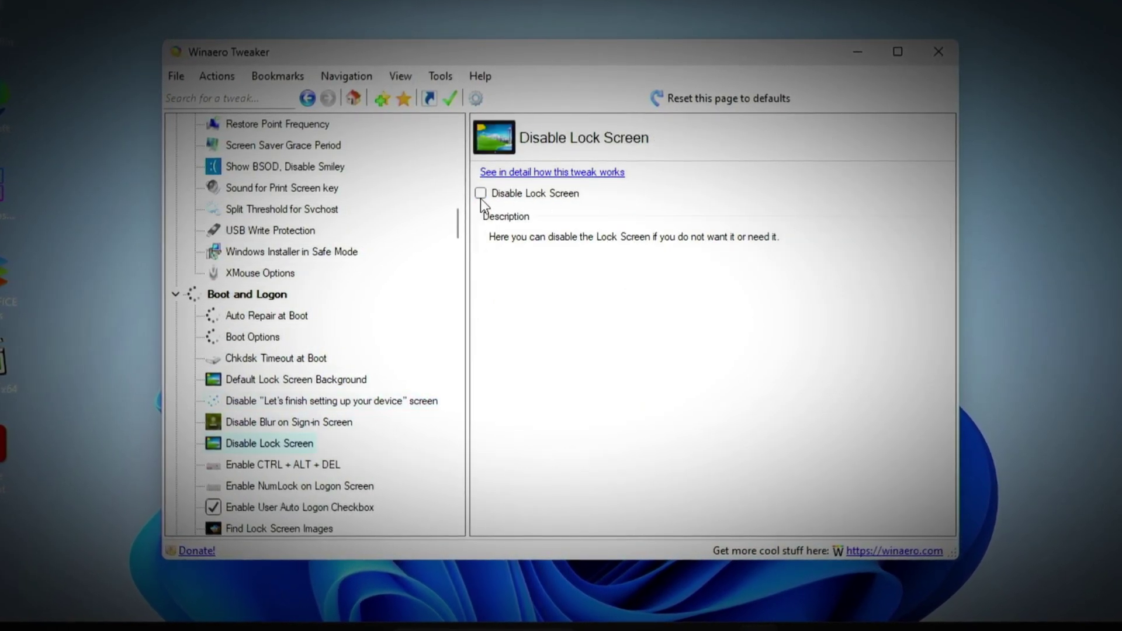
scroll(409, 409, down, 7)
click(344, 294)
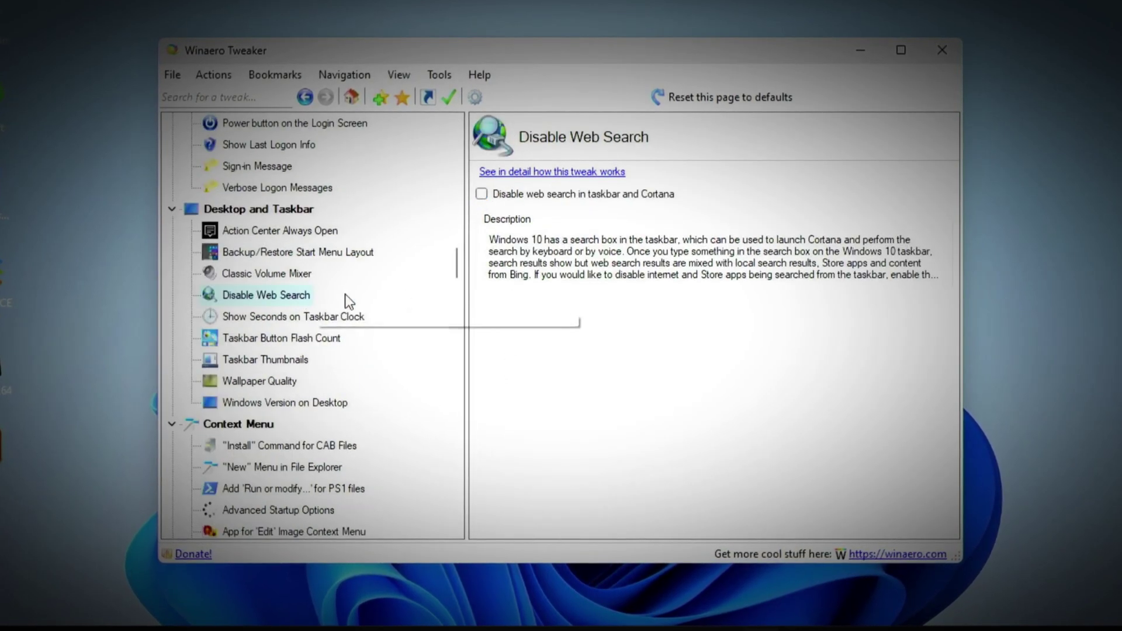
click(490, 194)
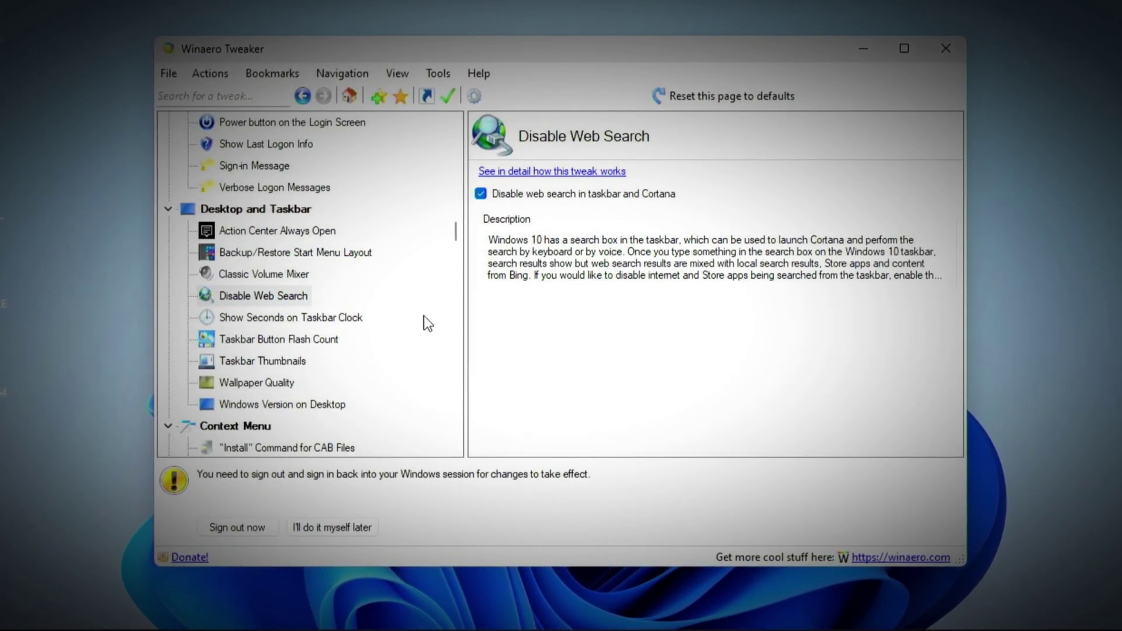
Step: Dismiss the sign-out notice and stop Edge recreating desktop shortcuts after updates
click(330, 528)
scroll(351, 351, down, 15)
click(376, 362)
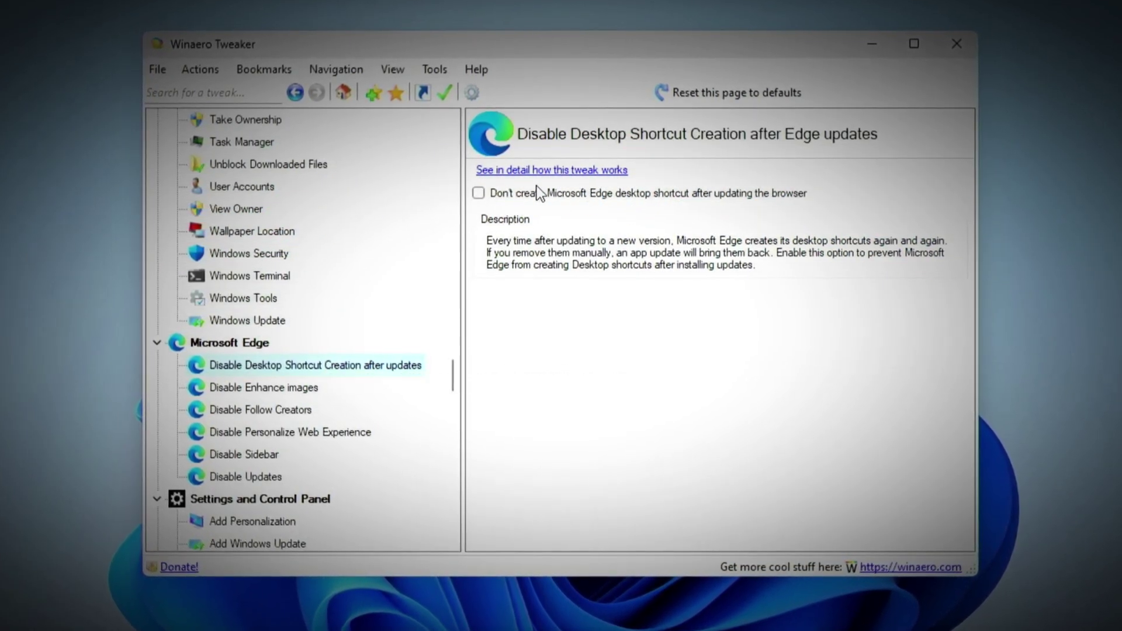
click(477, 193)
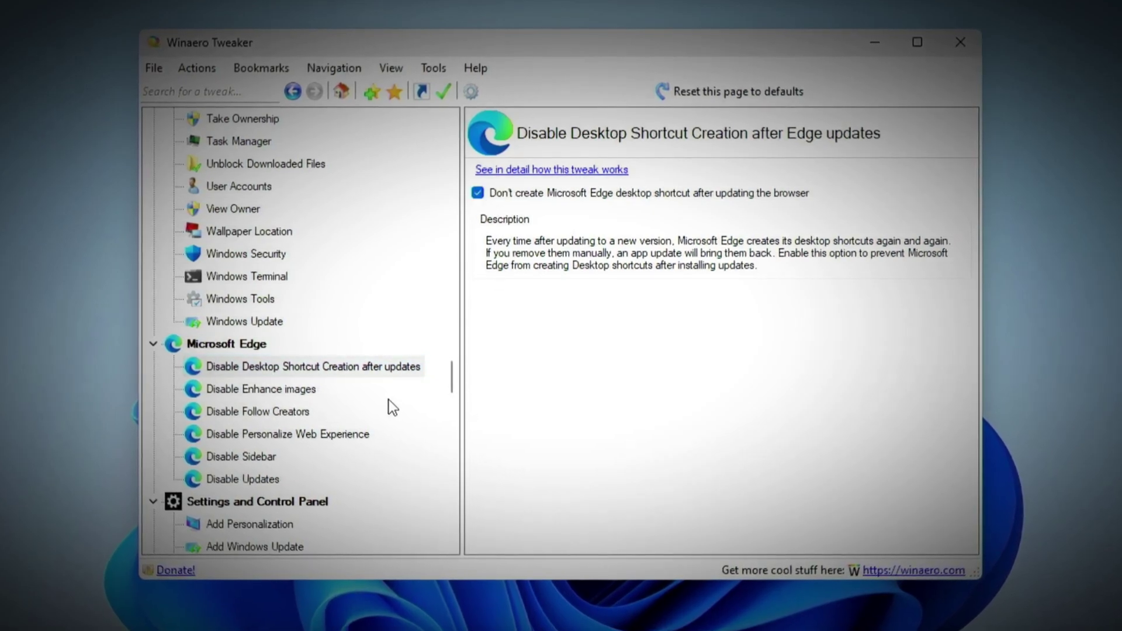
Step: Disable Edge's Enhance images feature
scroll(388, 399, down, 1)
click(265, 321)
click(477, 193)
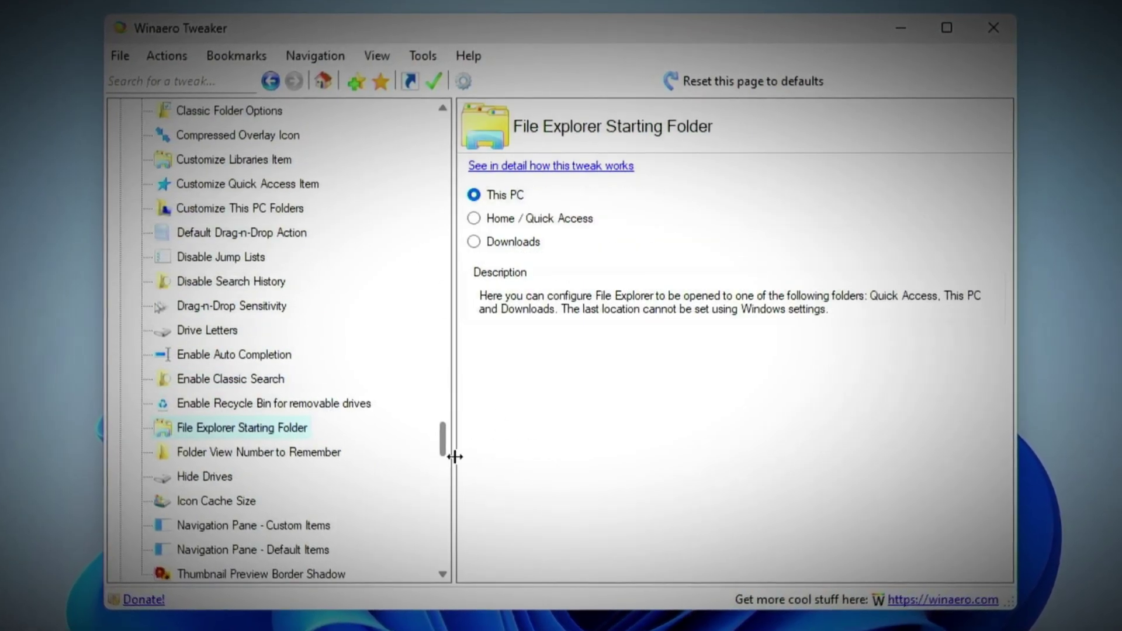
click(266, 408)
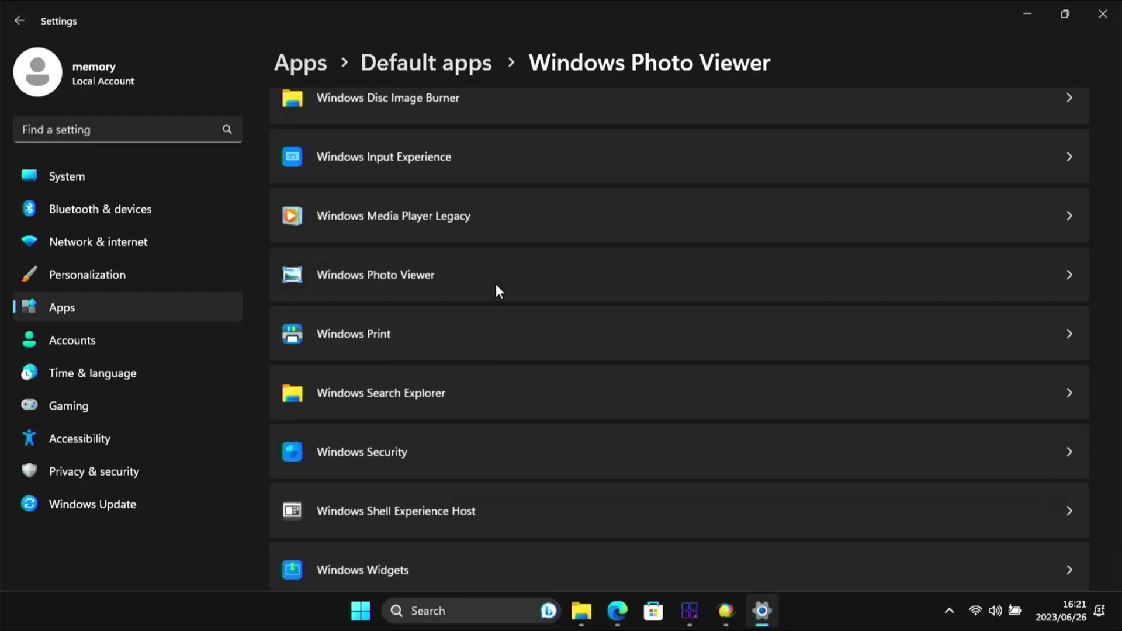
Step: Choose Windows Photo Viewer as the default app for .bmp files and confirm
scroll(496, 290, down, 10)
scroll(537, 203, up, 10)
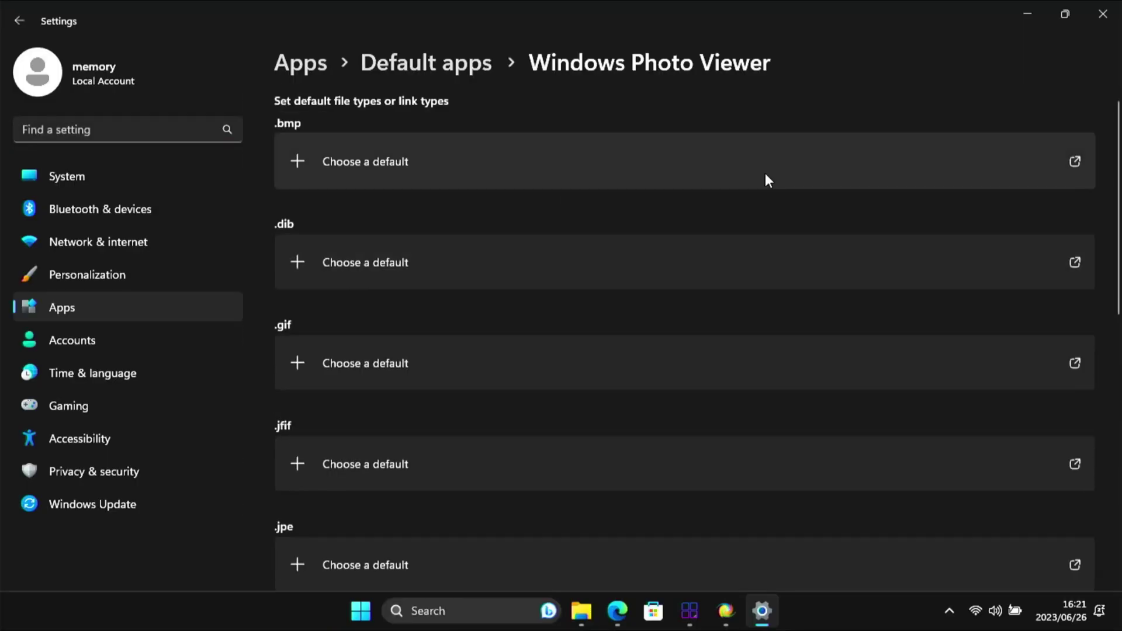
click(766, 175)
click(496, 226)
click(643, 546)
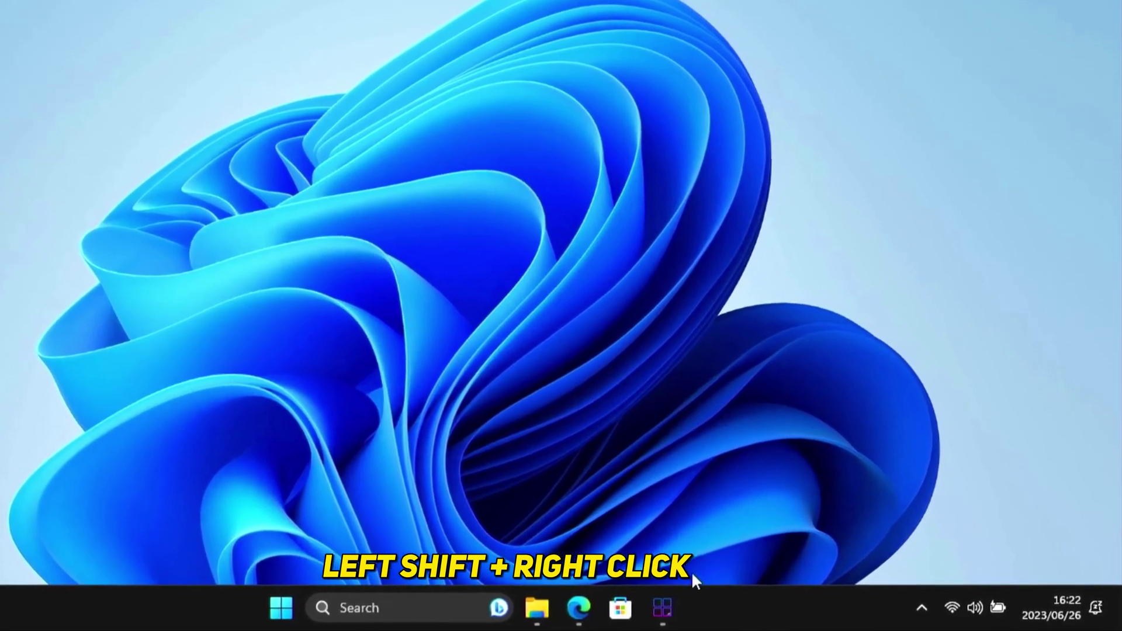
Step: Open the Shell manager from the extended taskbar menu and restart Windows Explorer
shift+right_click(729, 613)
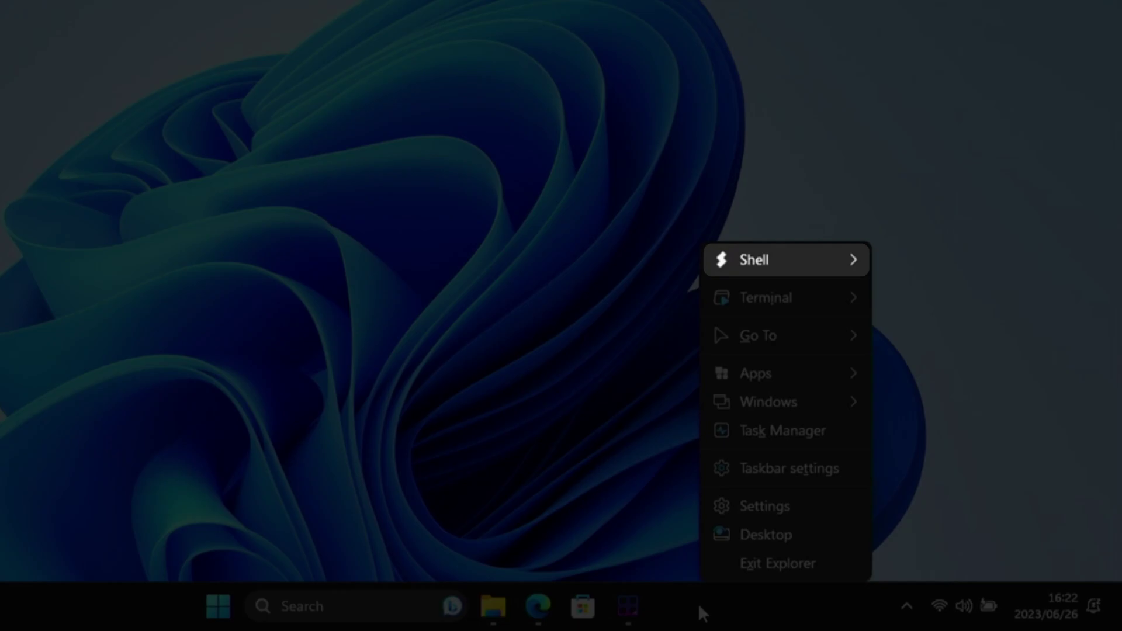
mouse_move(776, 251)
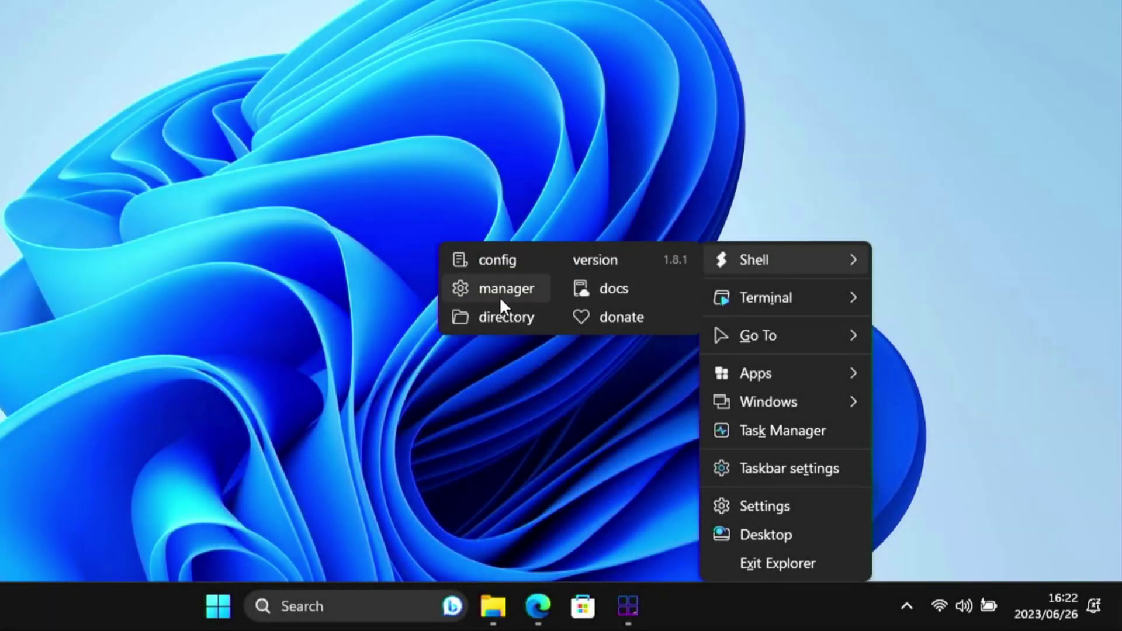
click(499, 296)
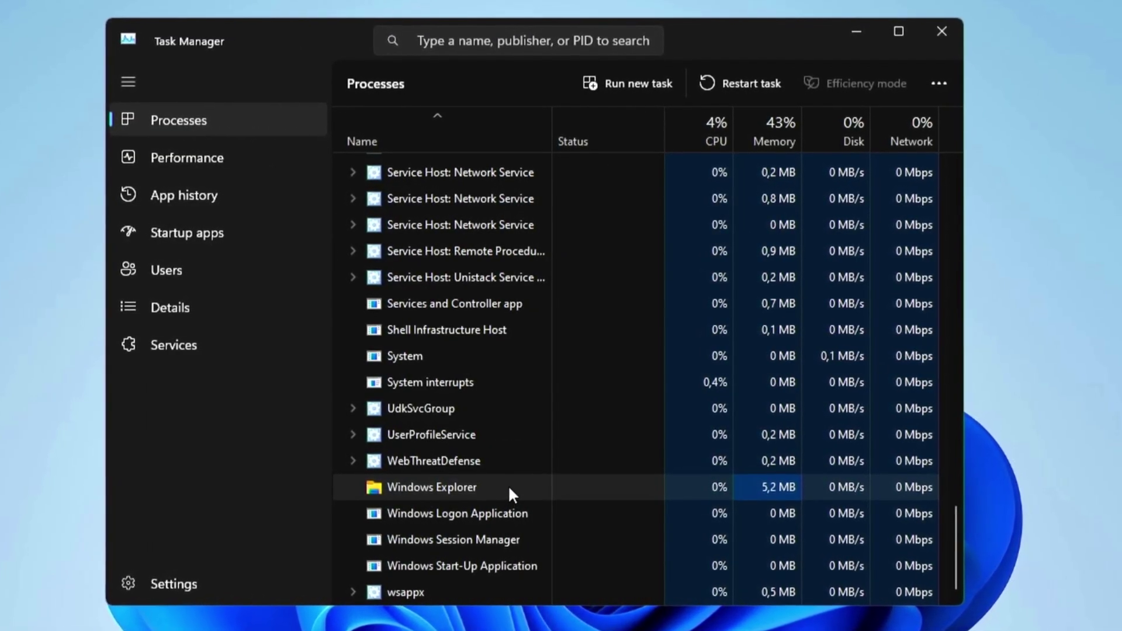
click(742, 83)
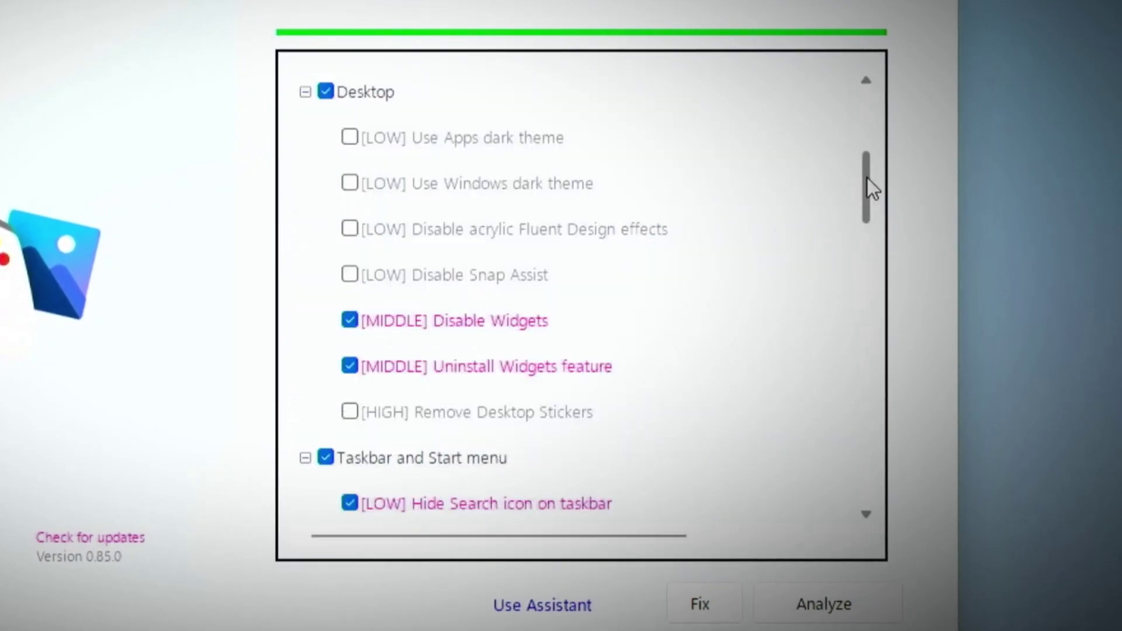
Step: Scroll through the BloatyNosy checklist to review the ticked fixes like Disable Widgets and Hide Search icon
drag(866, 178, 864, 203)
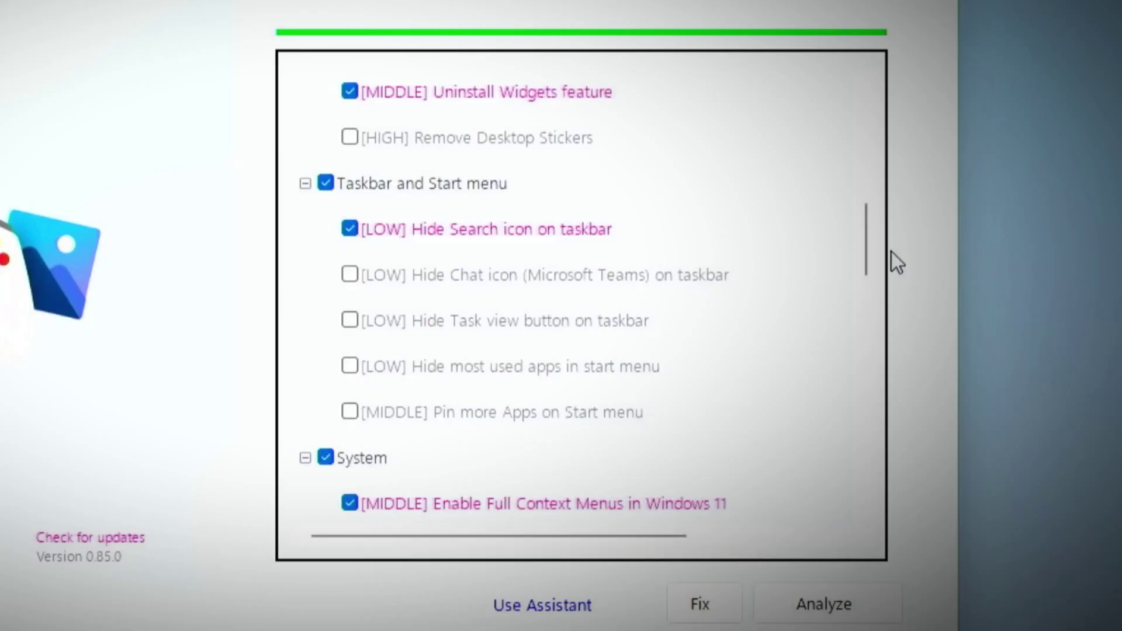
drag(868, 237, 864, 267)
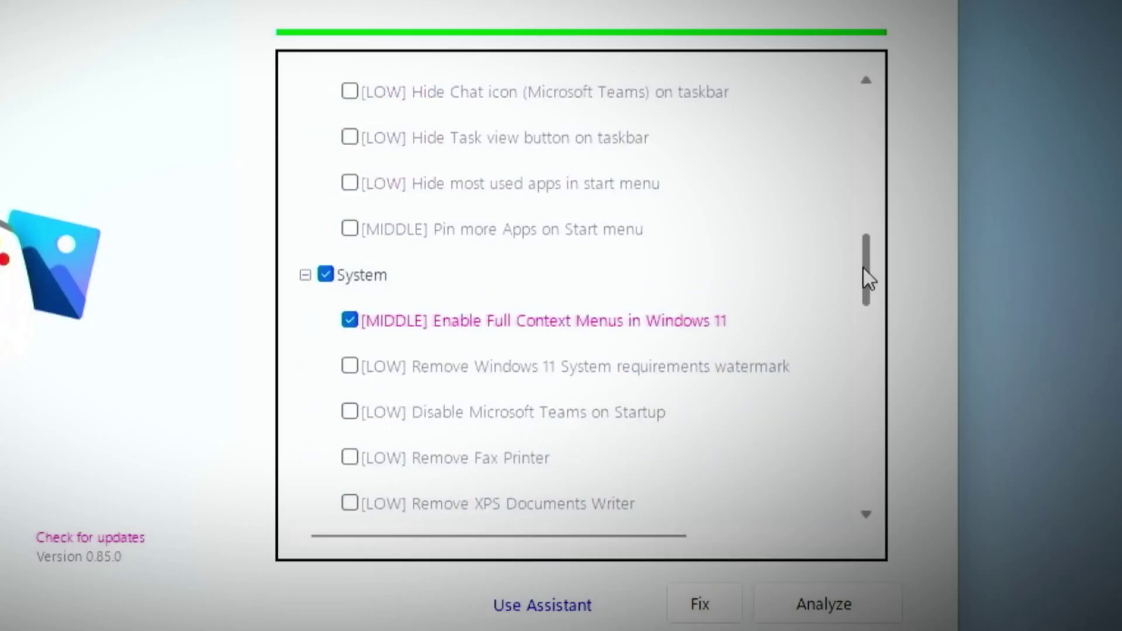
scroll(863, 271, down, 1)
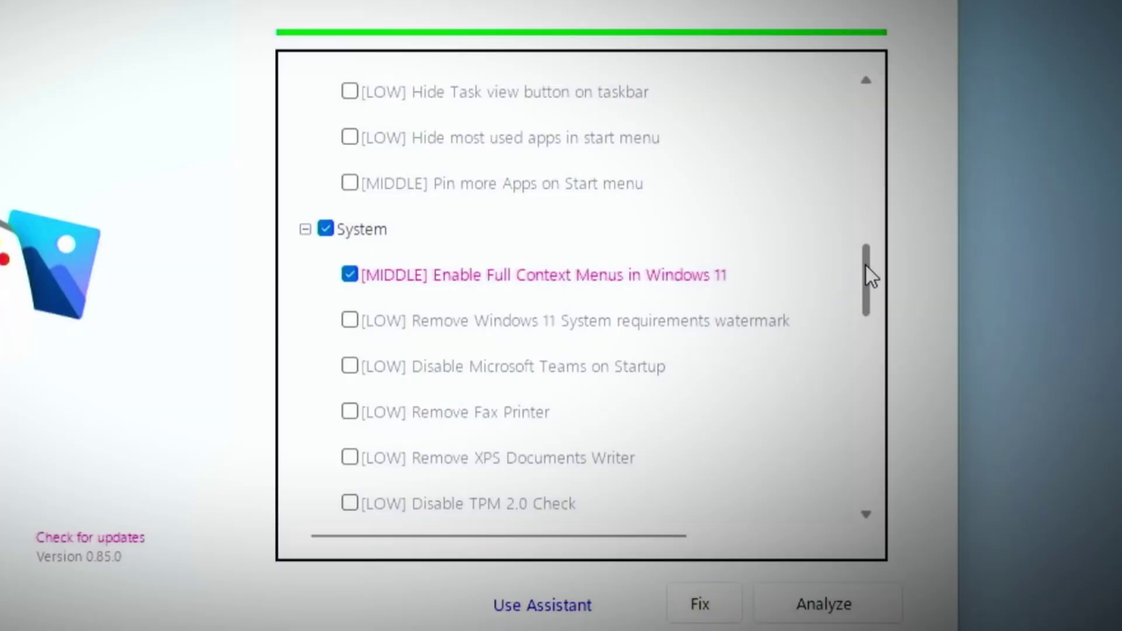
drag(865, 265, 867, 332)
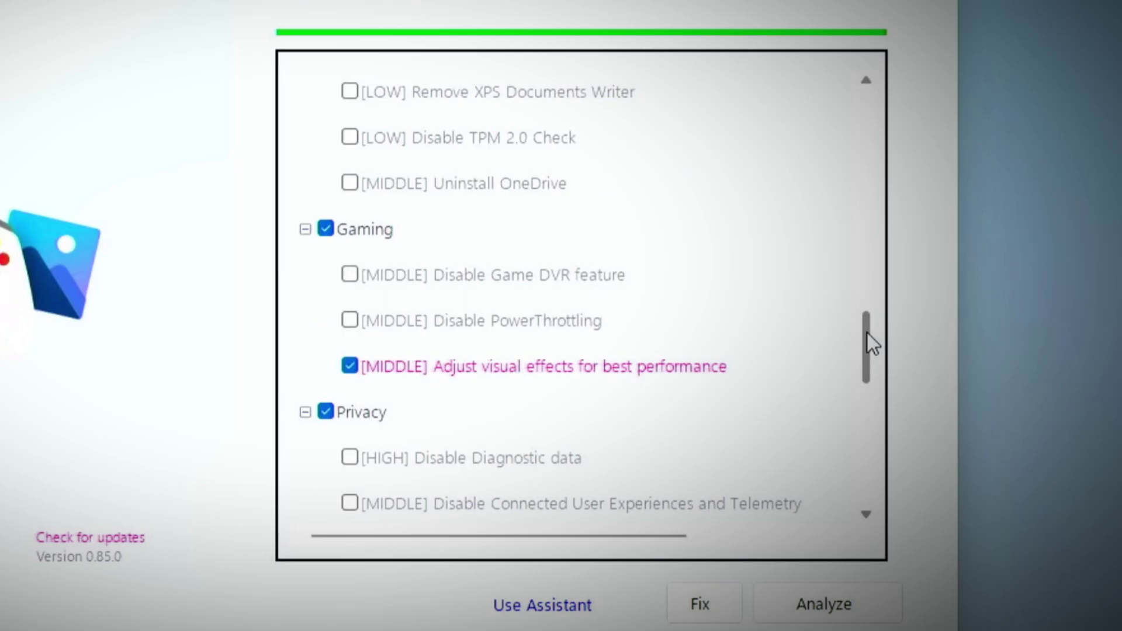
drag(867, 333, 855, 458)
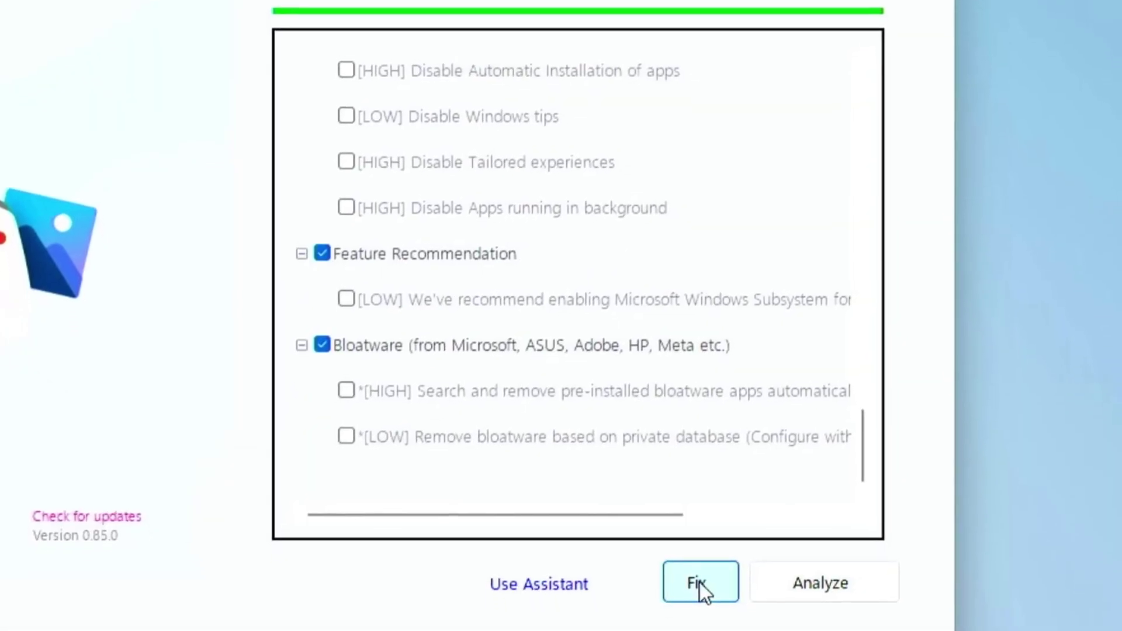
Step: Apply the selected BloatyNosy fixes from the Fix menu and confirm with Yes
click(699, 604)
click(873, 529)
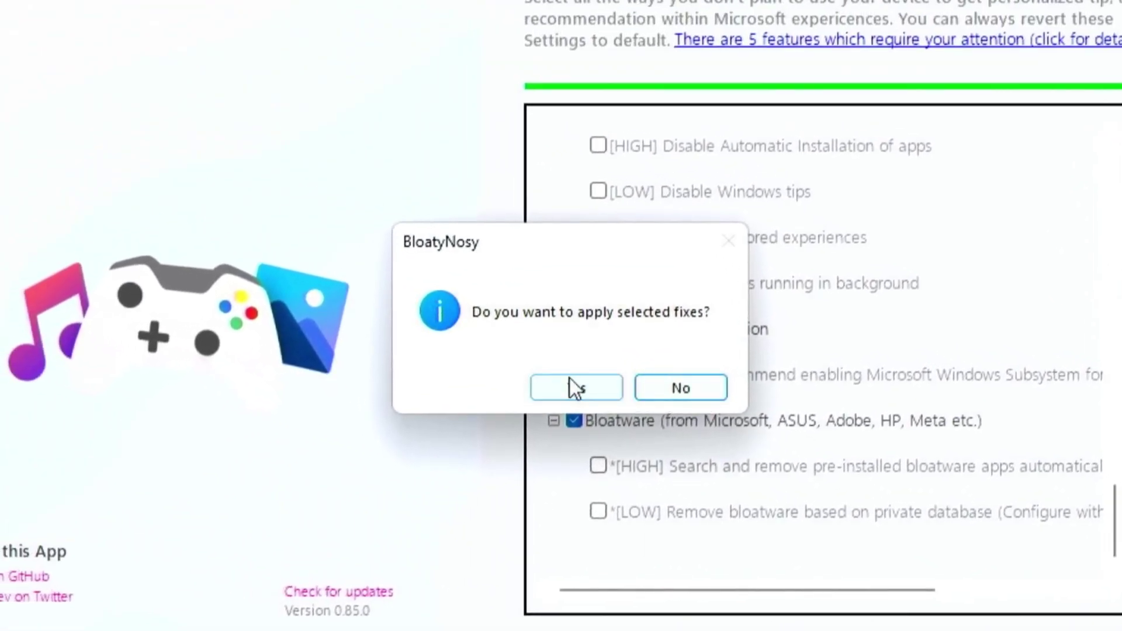
click(496, 352)
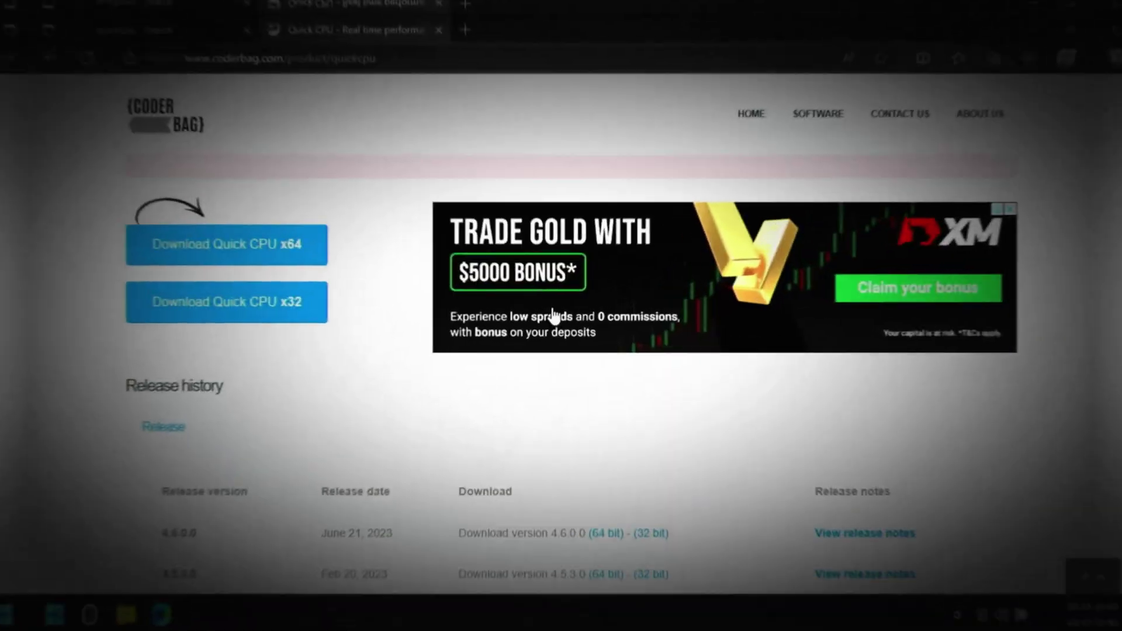
Step: Download the 64-bit Quick CPU installer and finish setup to launch Quick CPU
click(248, 249)
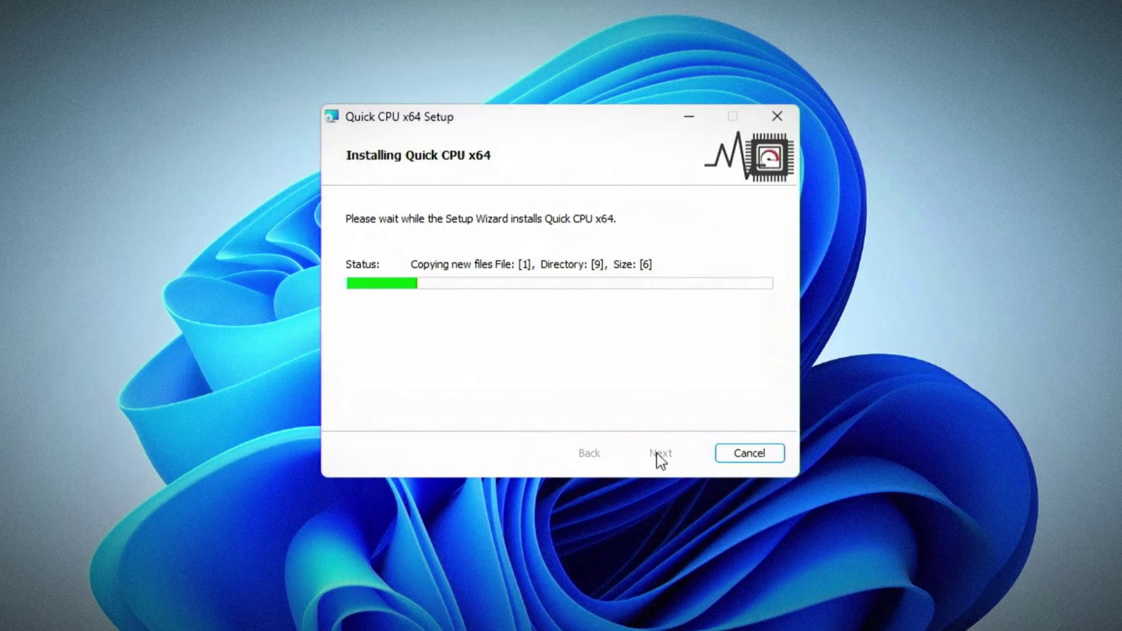
click(661, 454)
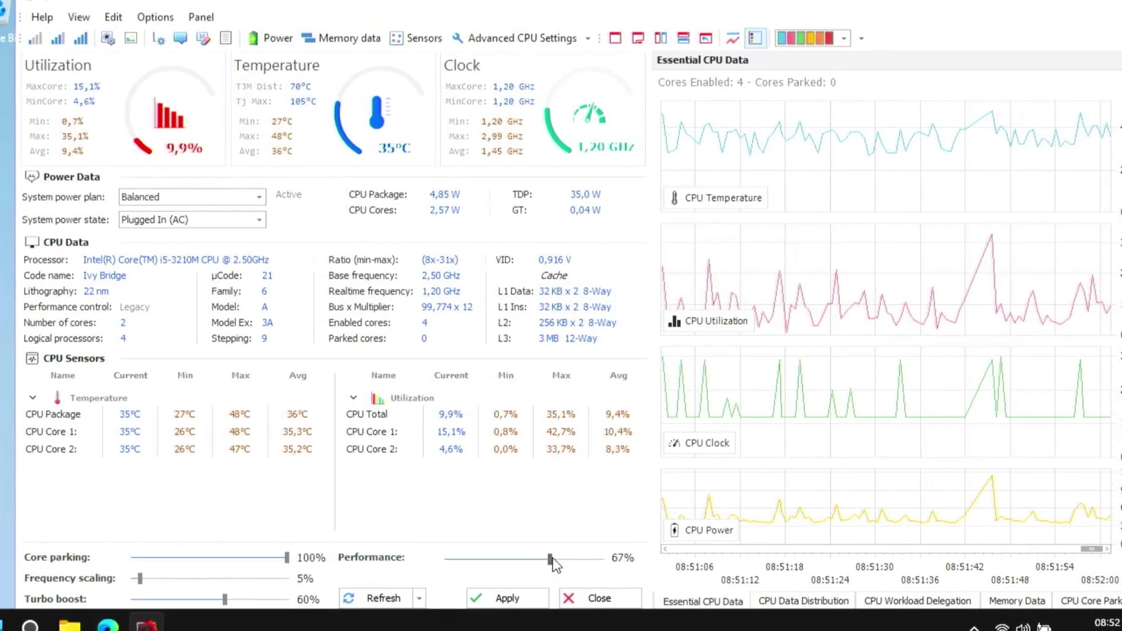
Step: Select the Ultimate Performance power plan and apply the 100% core parking and processor settings
click(275, 204)
click(239, 231)
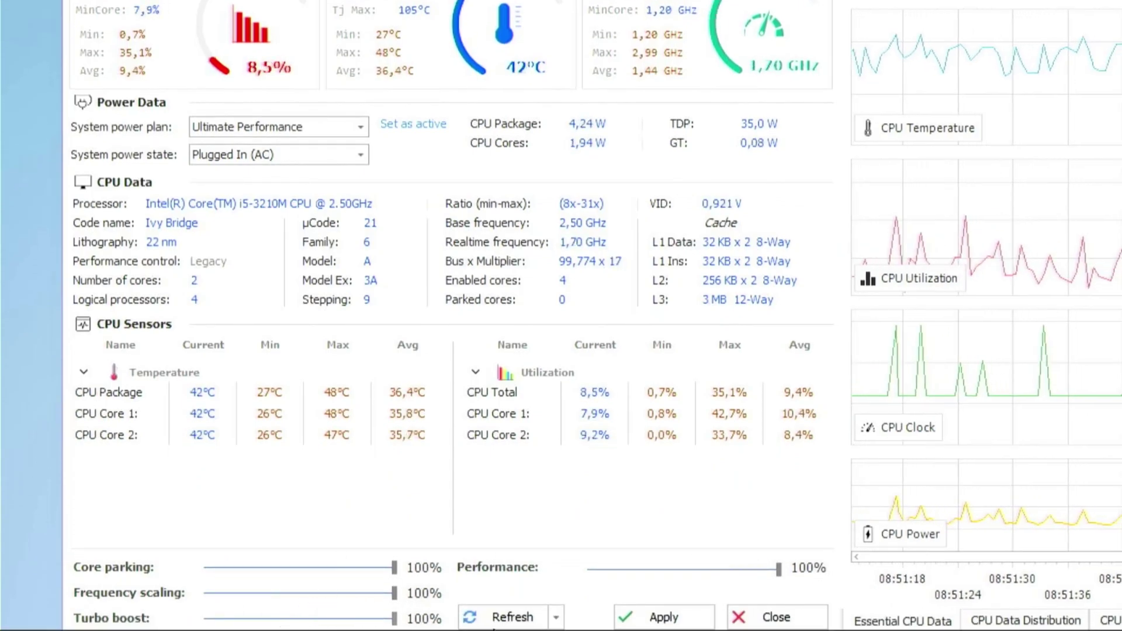
click(667, 618)
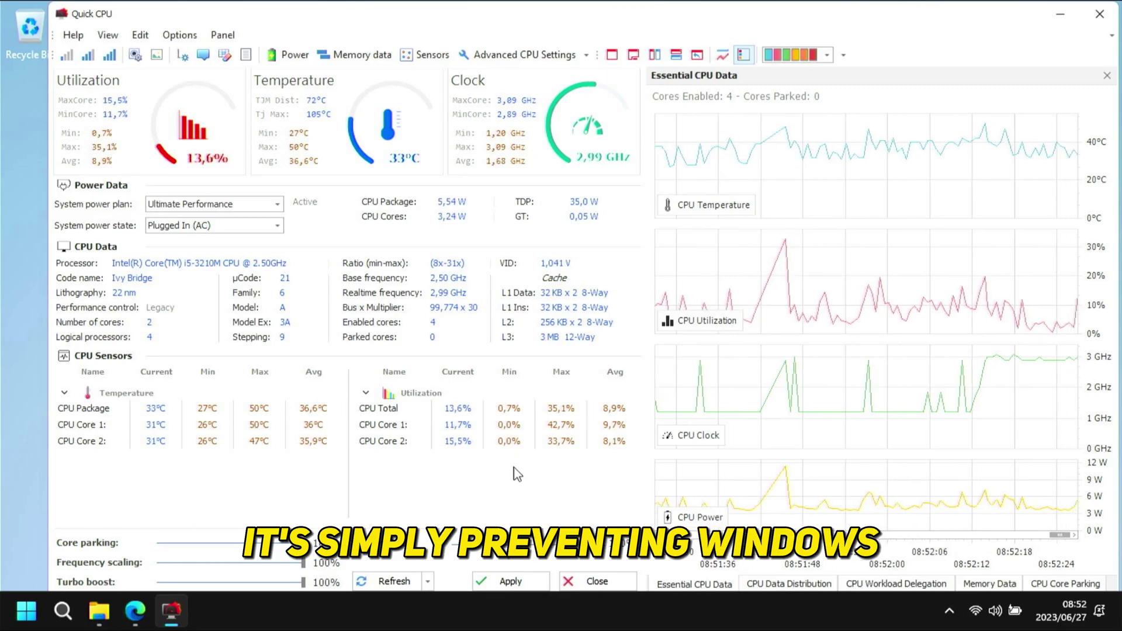
click(498, 583)
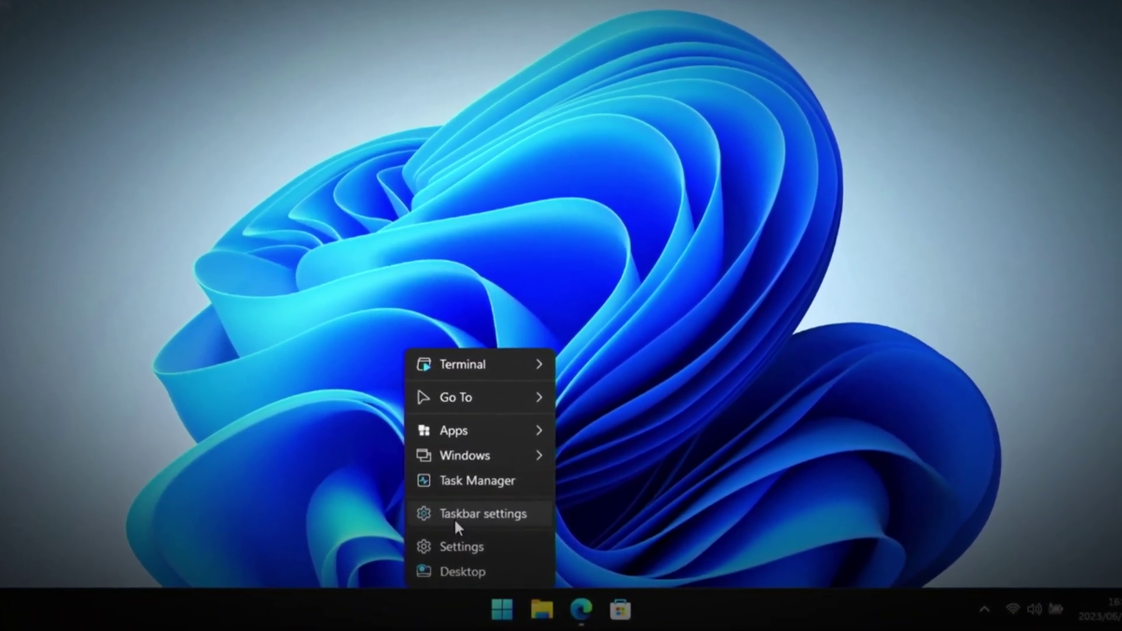
Step: In Taskbar settings, set Search to 'Search icon only'
click(457, 520)
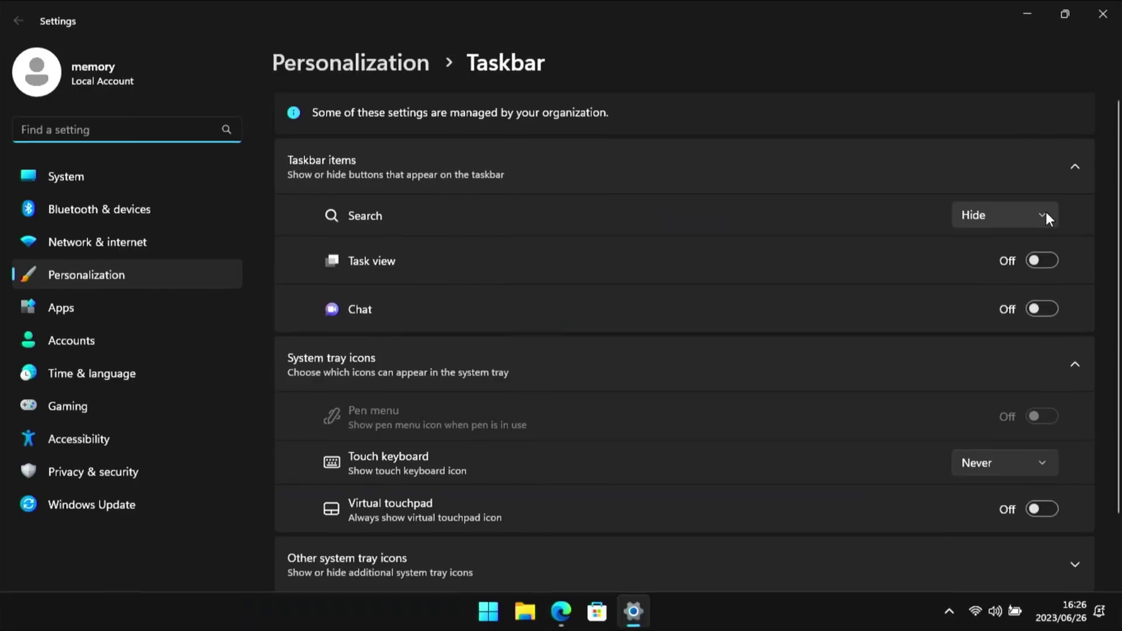
click(1046, 218)
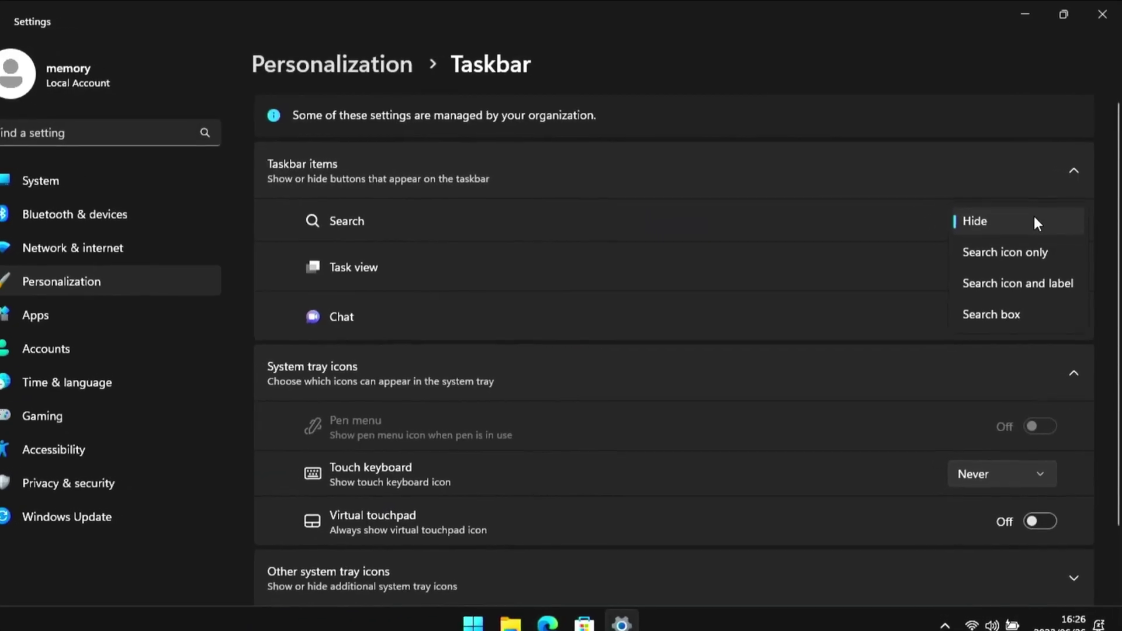
click(1020, 246)
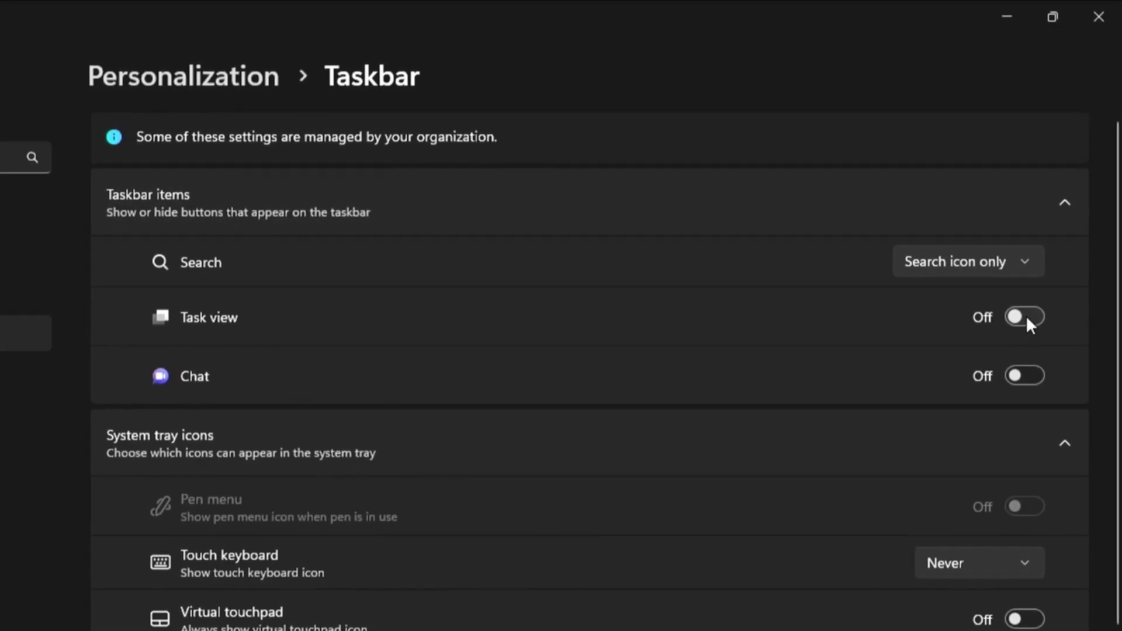
Step: Expand Taskbar behaviors and set the taskbar alignment to Left
scroll(1089, 321, down, 2)
click(1081, 610)
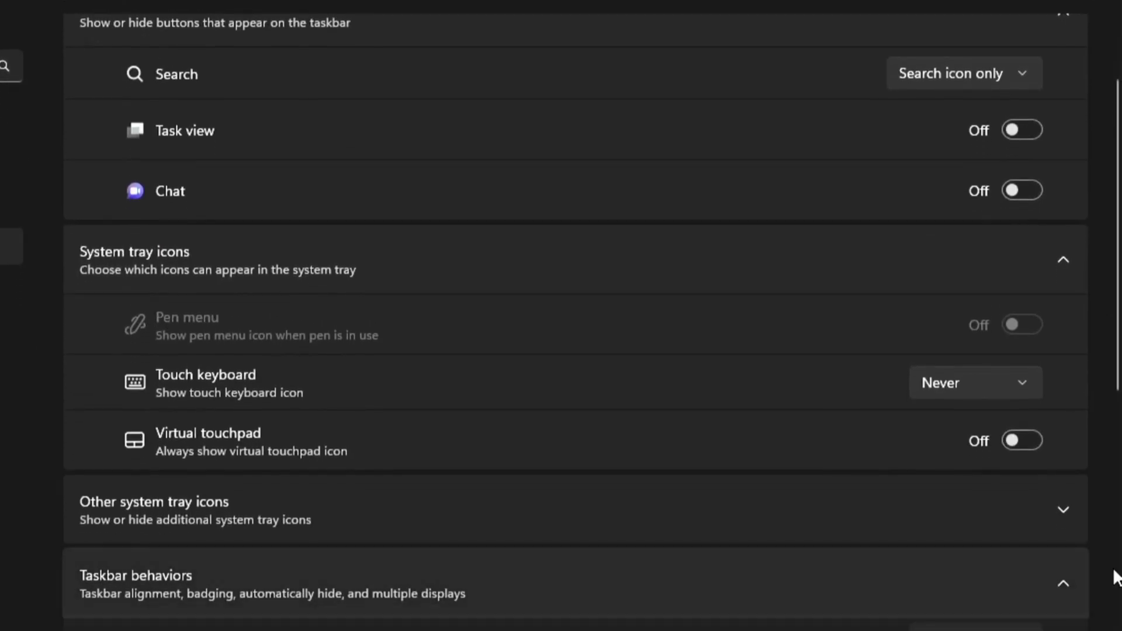
scroll(1089, 403, down, 5)
click(949, 251)
click(935, 215)
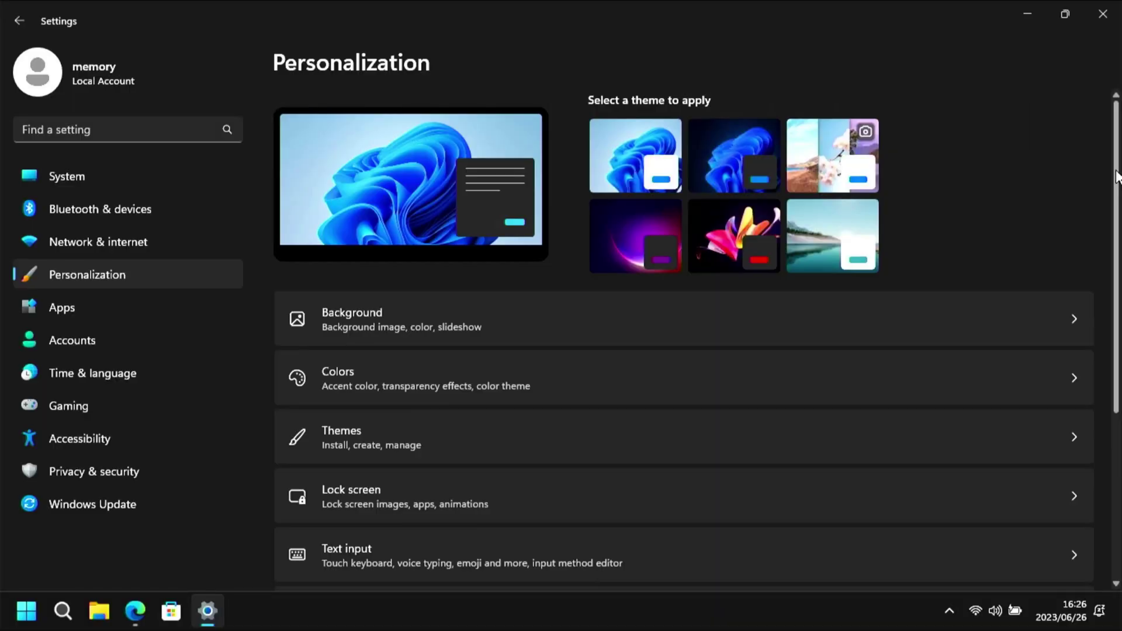
Step: In Start settings' Folders page, turn on the Settings and File Explorer shortcuts
scroll(1110, 292, down, 5)
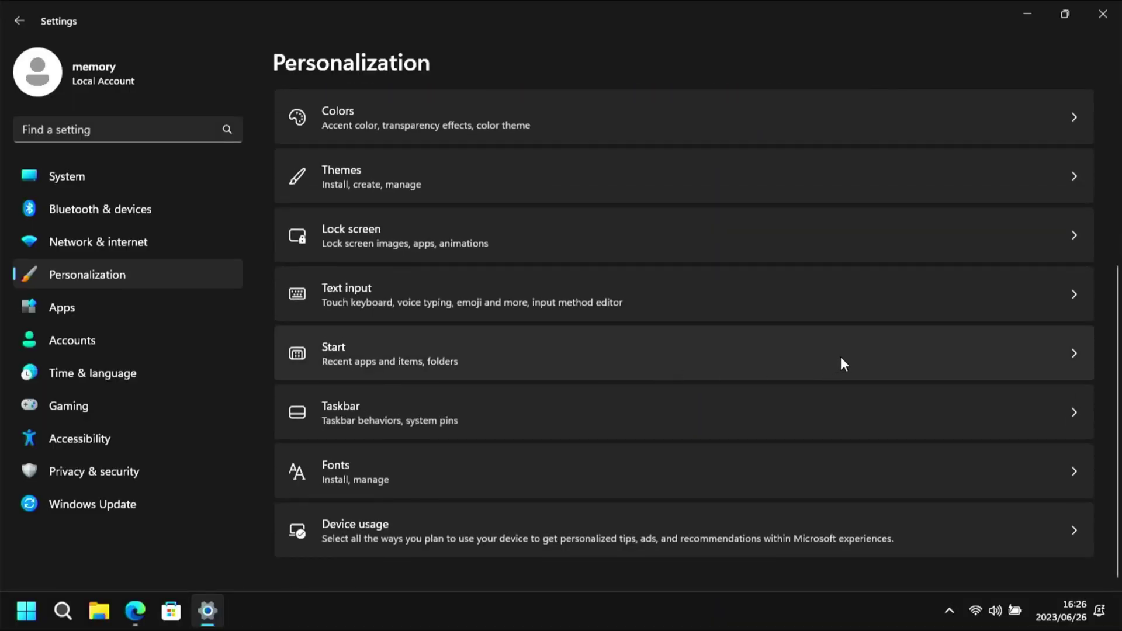
click(841, 357)
scroll(1085, 247, down, 3)
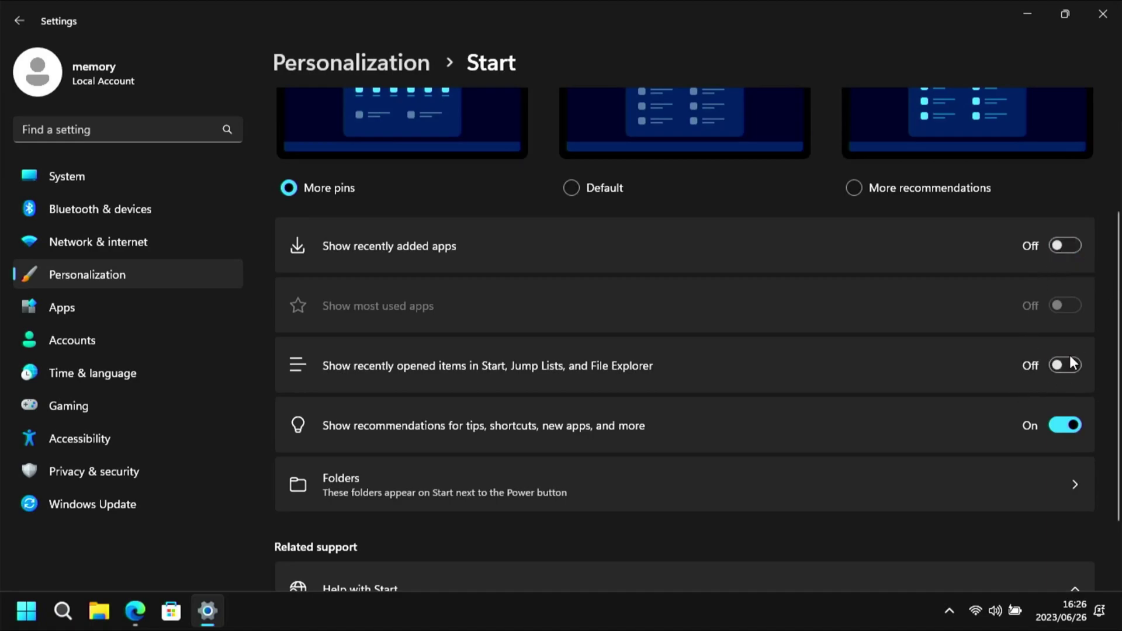
scroll(1051, 392, down, 2)
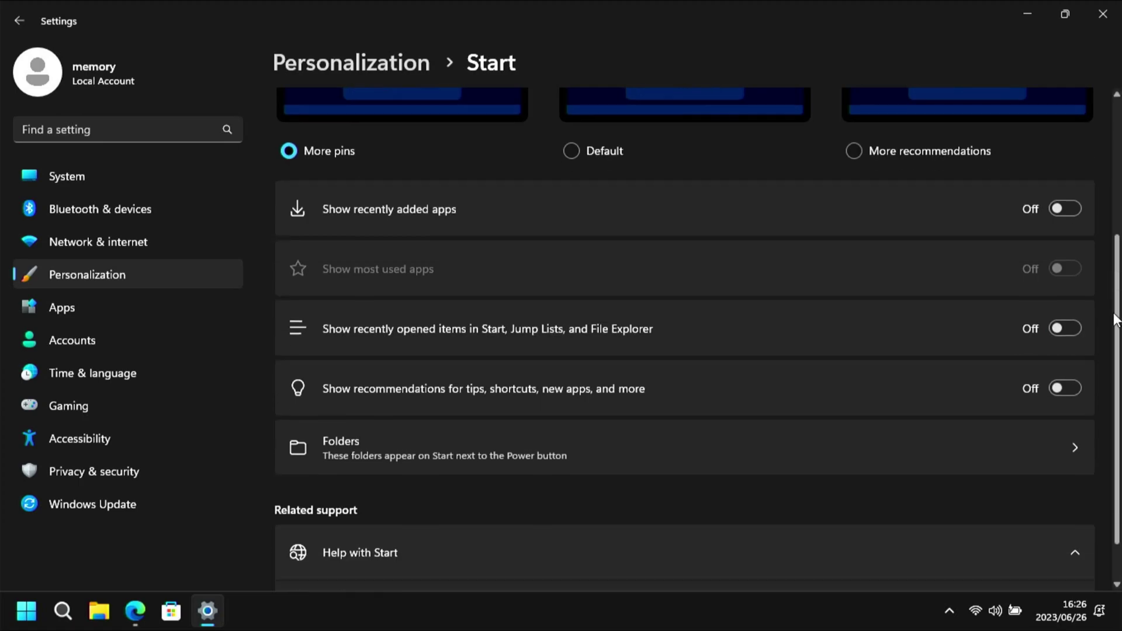
click(1050, 393)
click(1065, 163)
click(1065, 224)
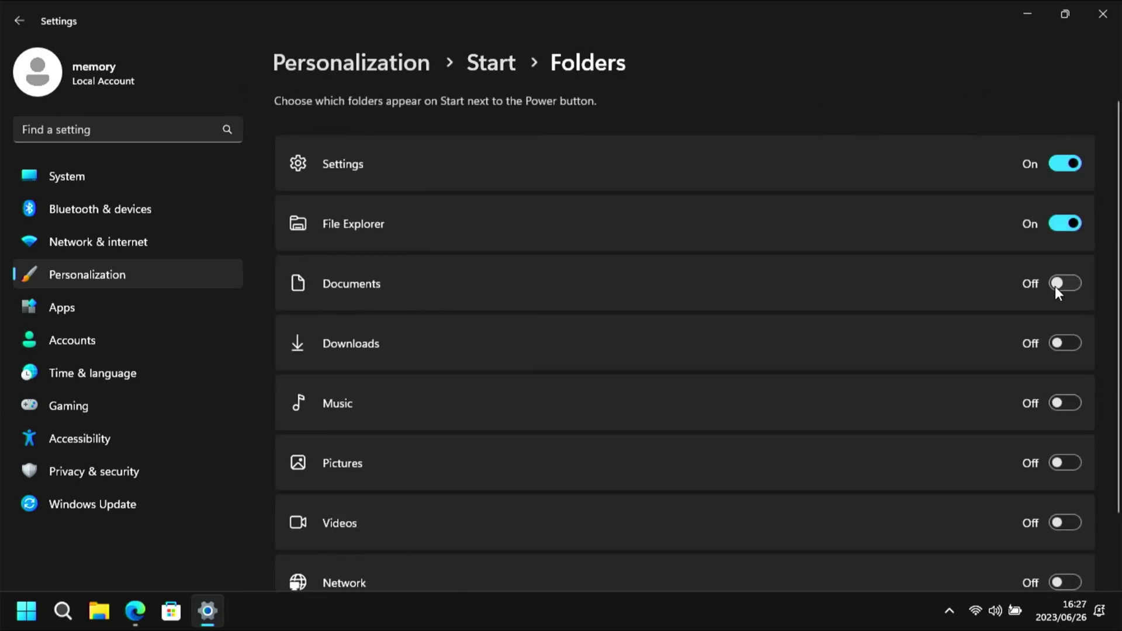
Step: Turn on the Network and Personal folder shortcuts for Start
scroll(1075, 503, down, 2)
click(1064, 503)
click(1070, 563)
Step: Unpin Edge, Paint and every other default app from the Start menu
key(super)
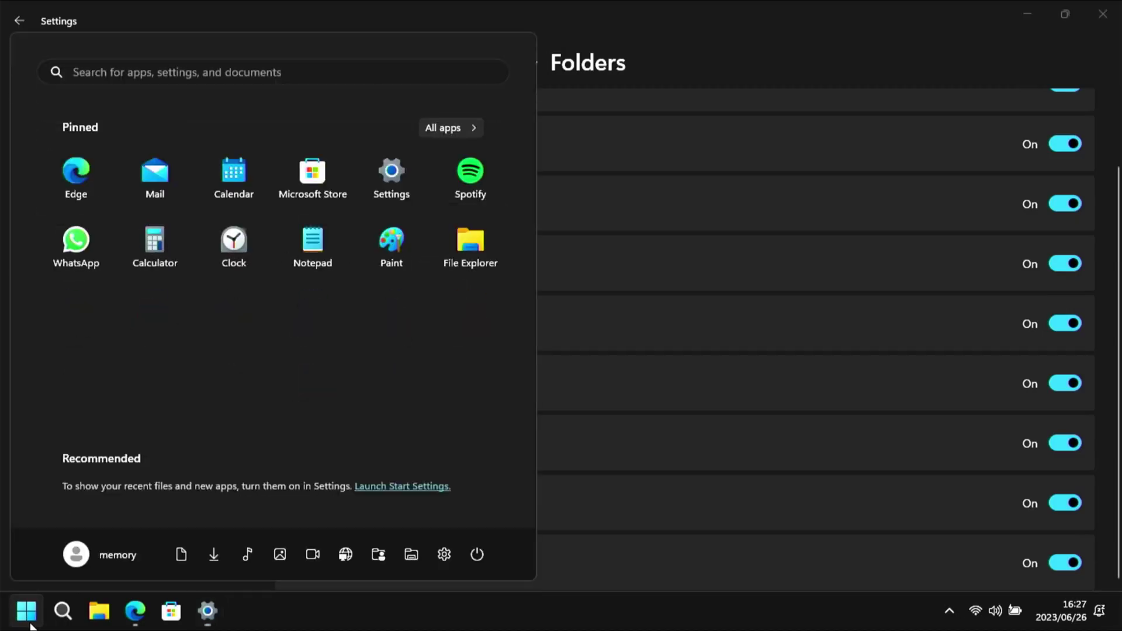
right_click(88, 173)
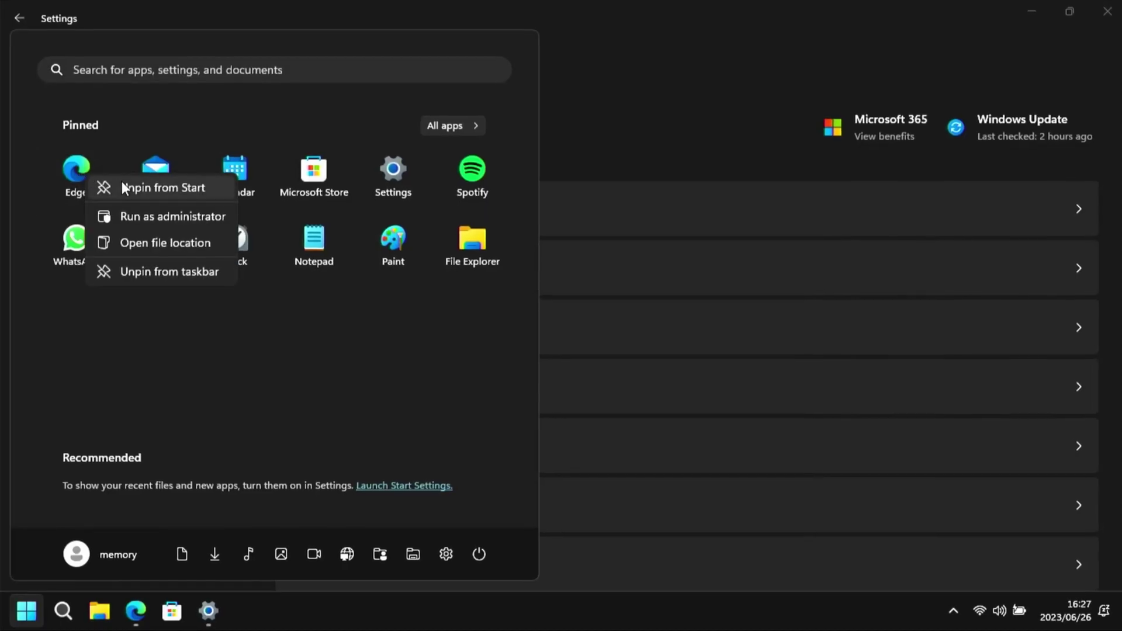
click(125, 185)
right_click(93, 176)
click(129, 187)
right_click(93, 175)
click(129, 186)
right_click(93, 176)
click(126, 185)
right_click(96, 178)
click(125, 185)
right_click(93, 176)
click(125, 185)
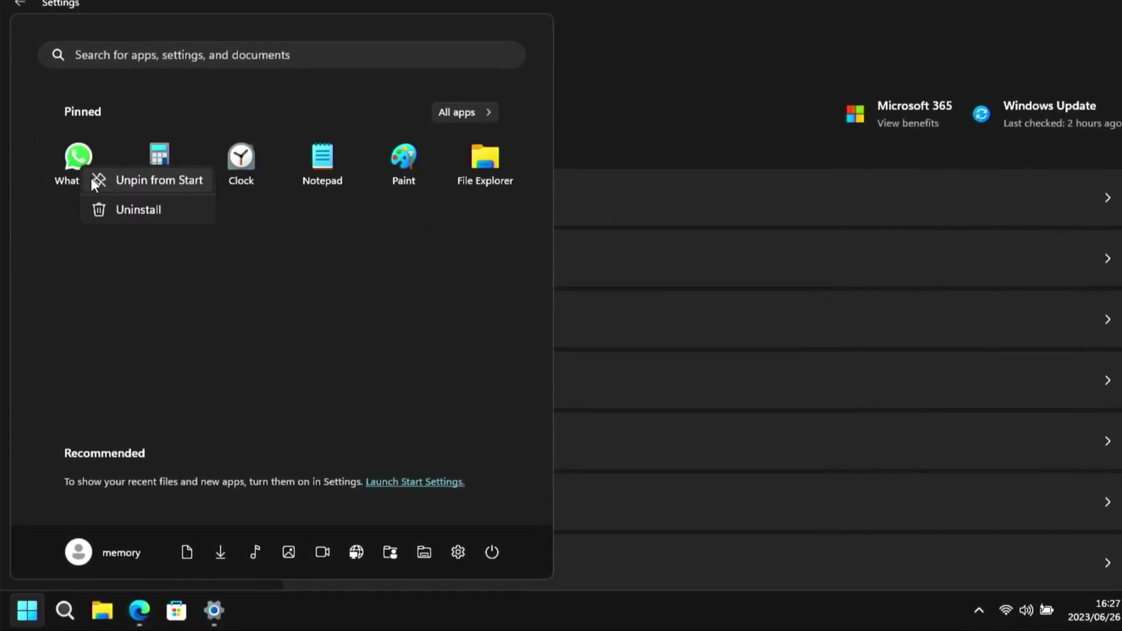
right_click(94, 175)
click(125, 185)
click(126, 185)
right_click(98, 181)
click(100, 175)
Step: Pin ONLYOFFICE Editors to Start from the All apps list
click(471, 105)
right_click(183, 359)
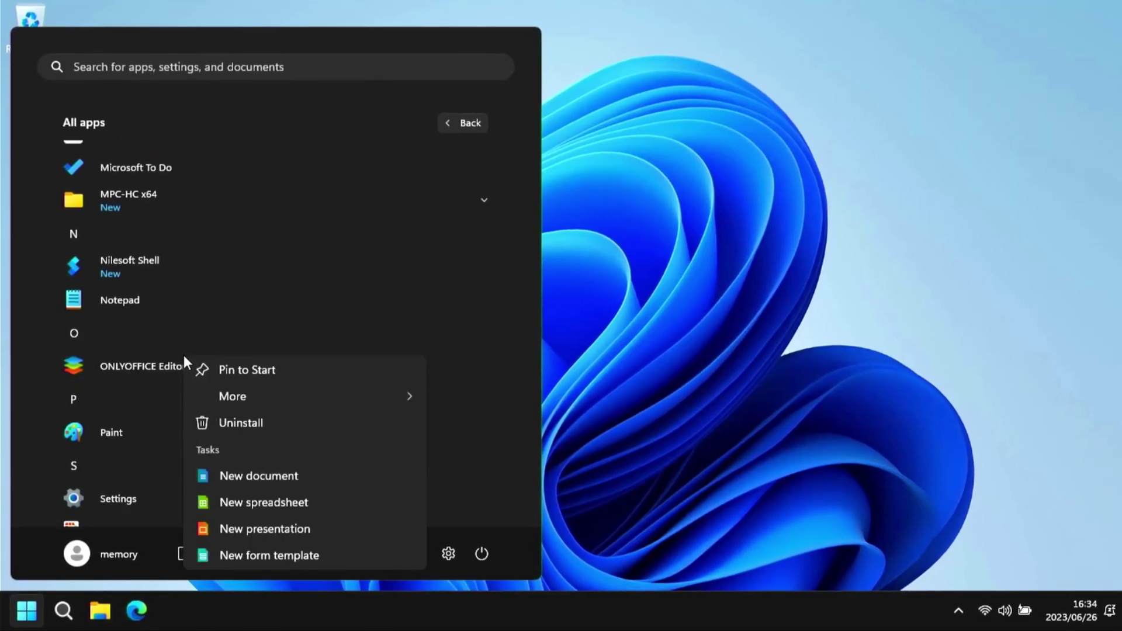
click(314, 365)
Step: In Apps > Startup settings, switch Microsoft Edge off
click(471, 114)
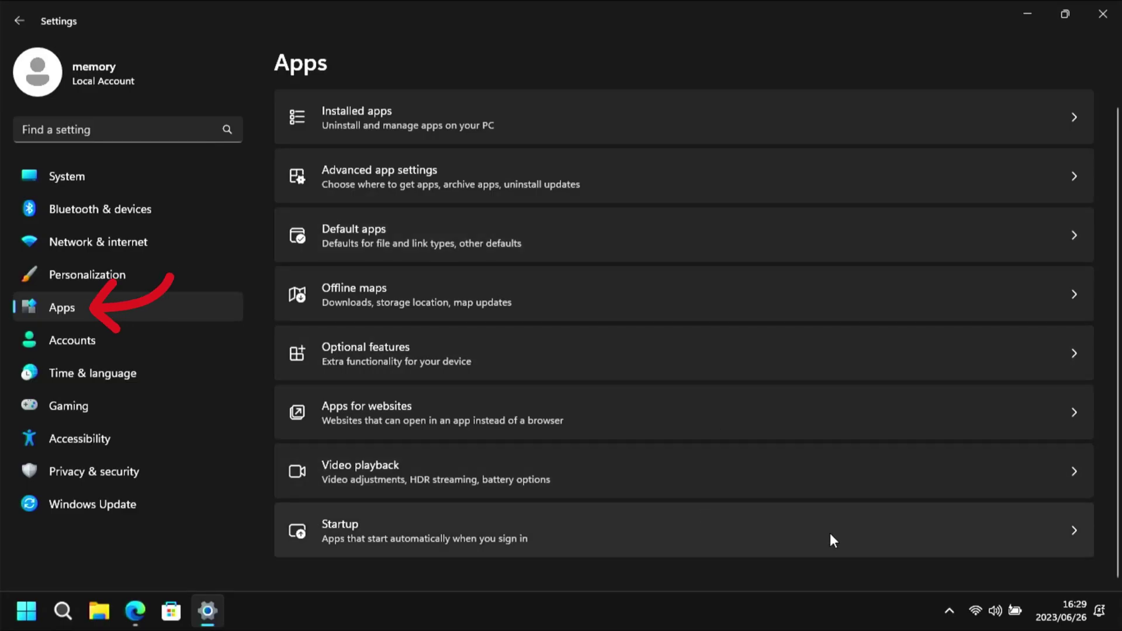
click(830, 533)
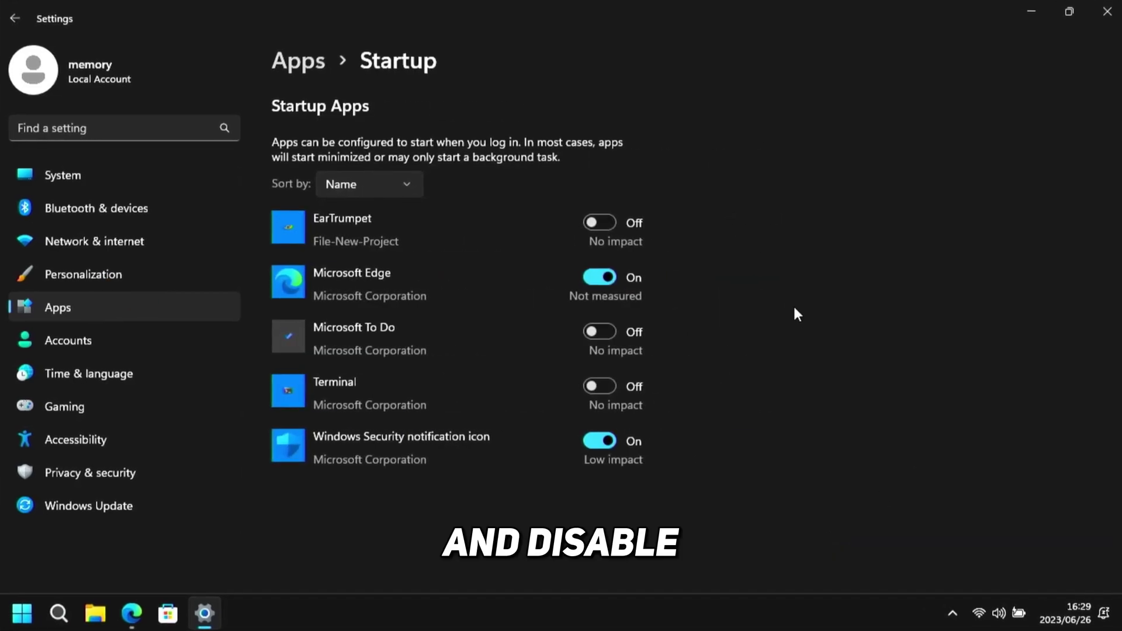
click(599, 278)
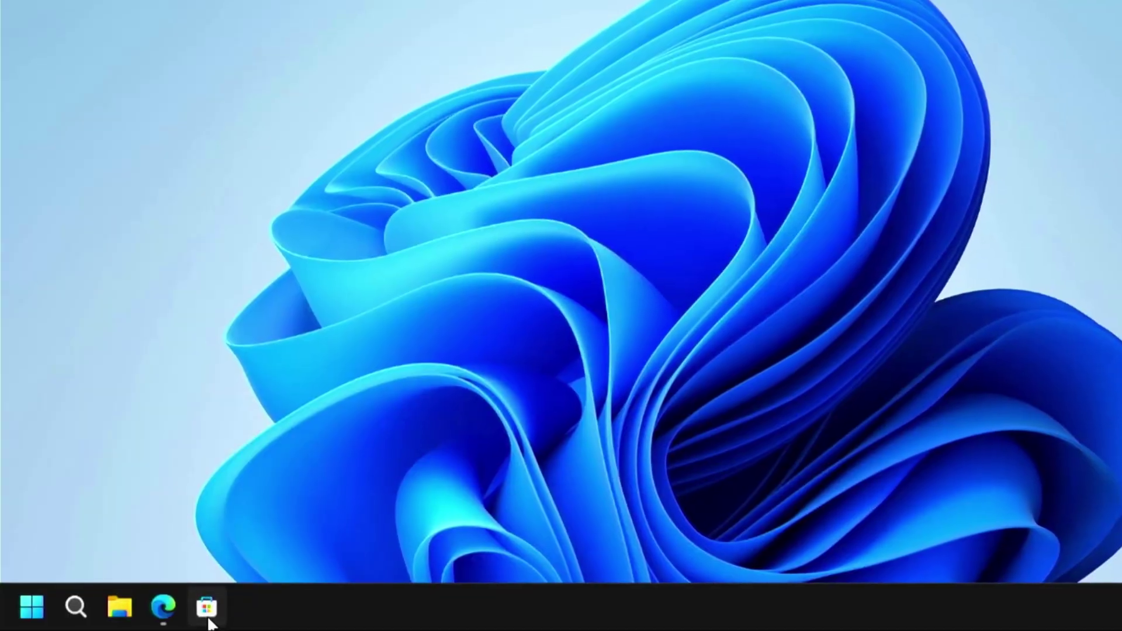
Step: Unpin Microsoft Store from the taskbar and pin Snipping Tool there by dragging it
right_click(210, 618)
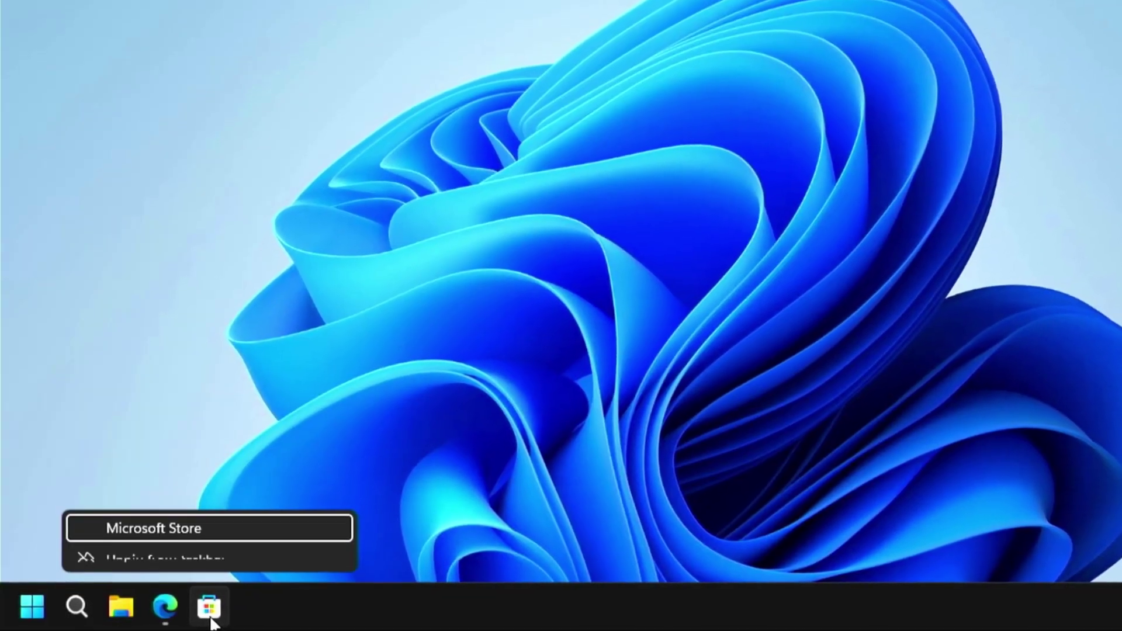
click(175, 548)
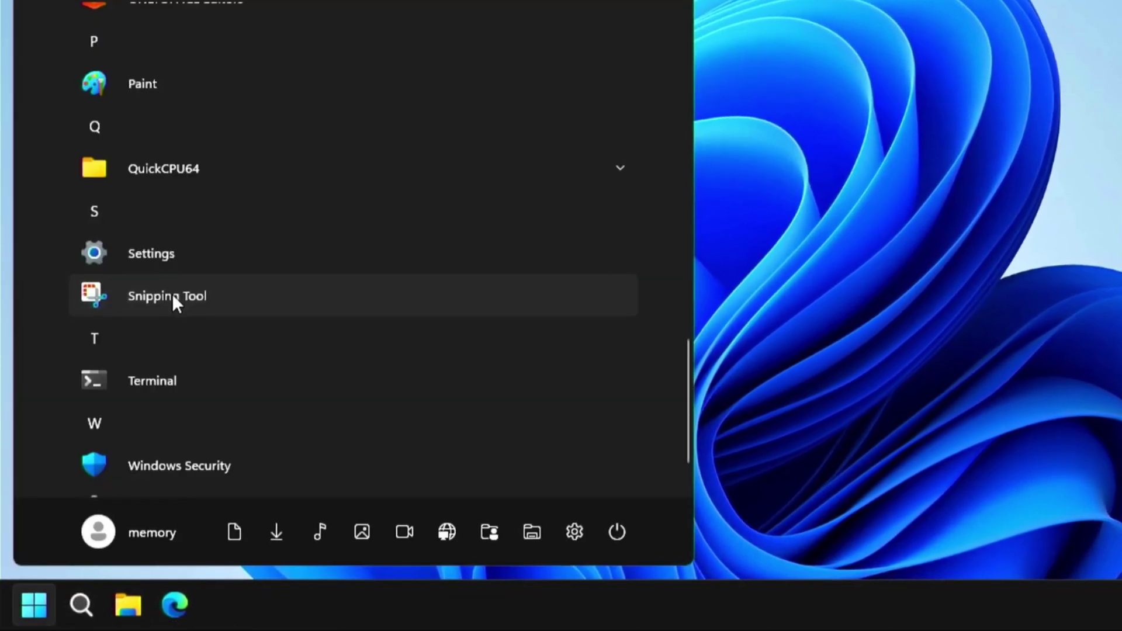
drag(172, 293, 242, 619)
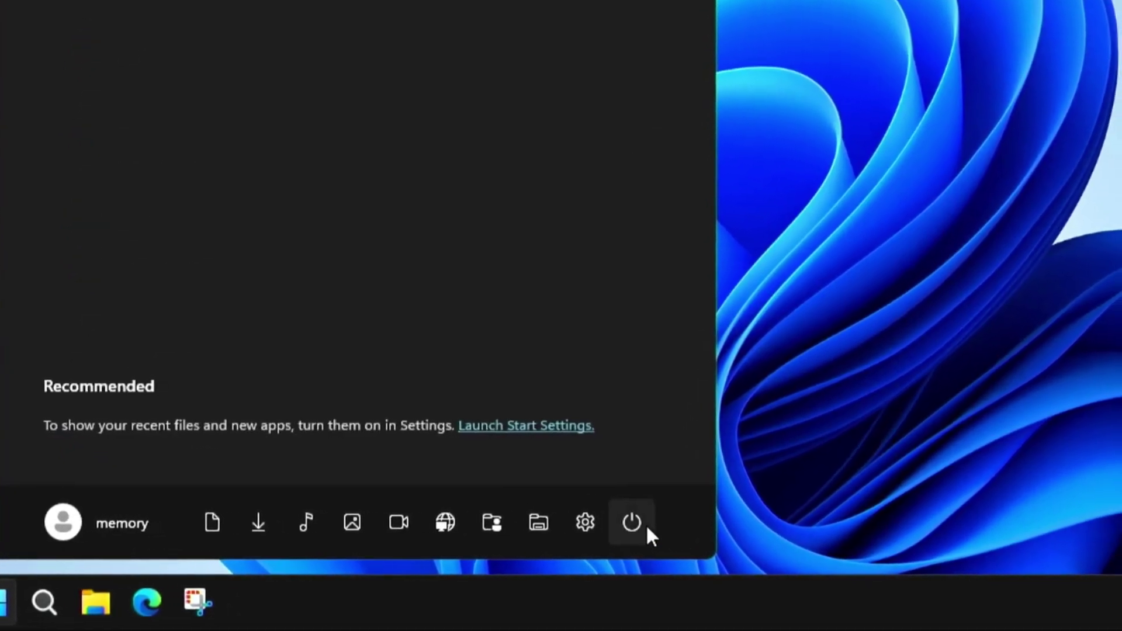
Step: Restart Windows from the Start menu's power options
click(664, 524)
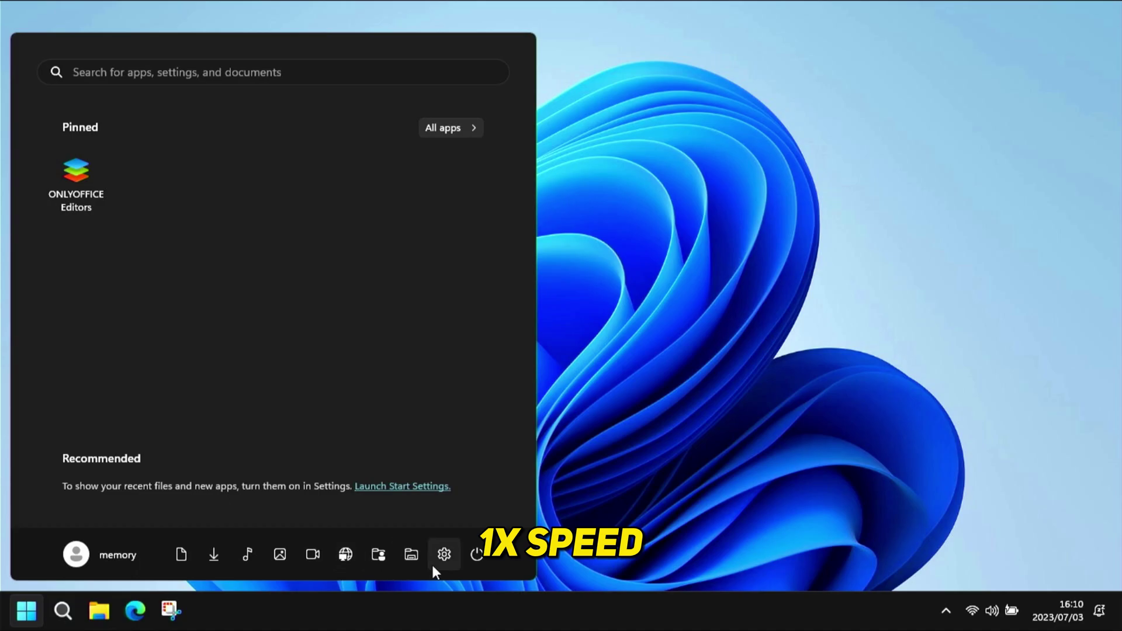
Step: Open Settings from Start, go to Network & internet, then Windows Update
click(443, 560)
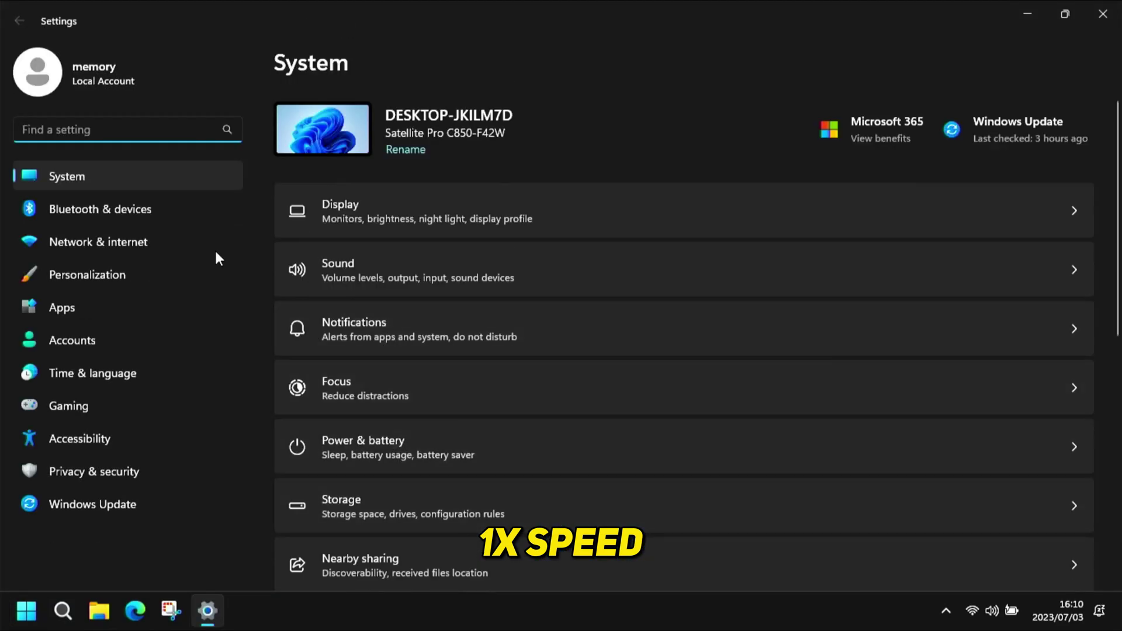
click(148, 241)
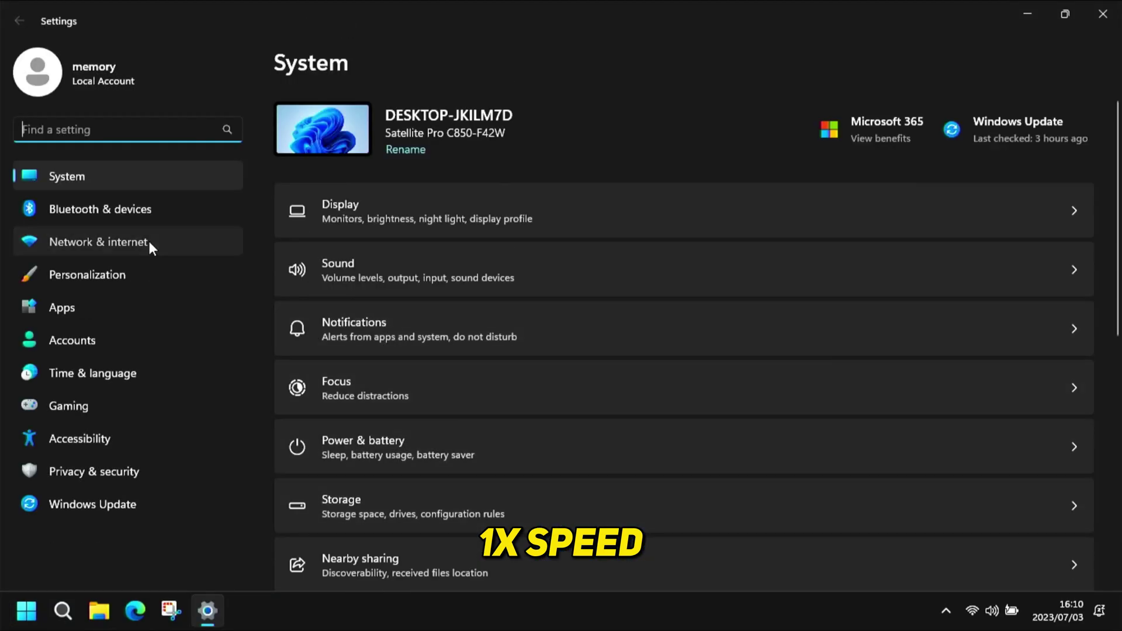
click(73, 504)
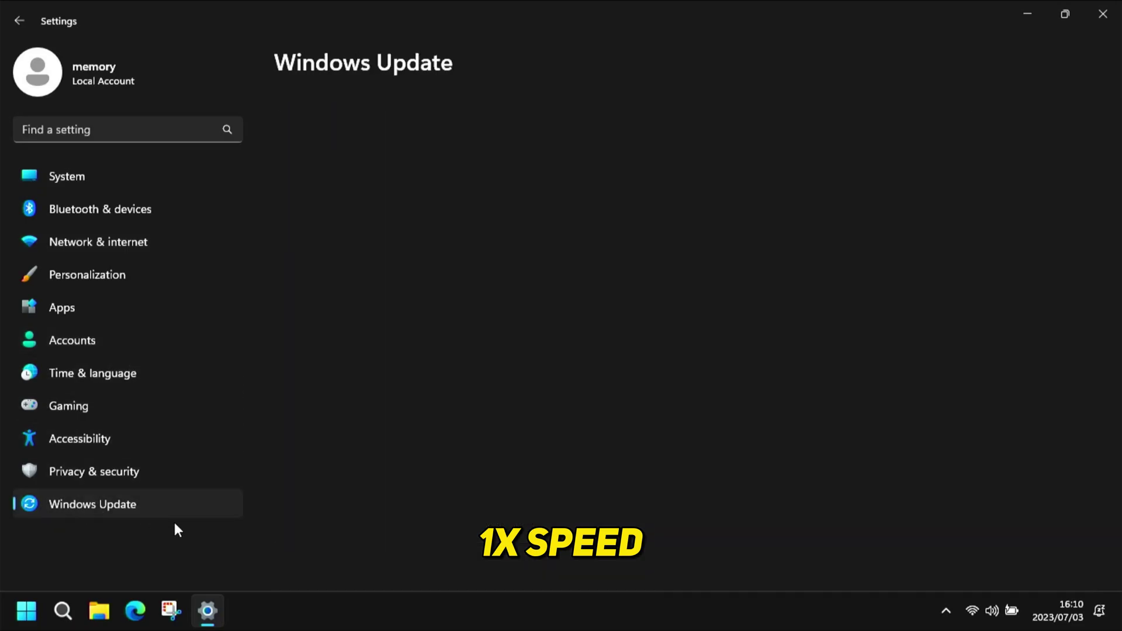